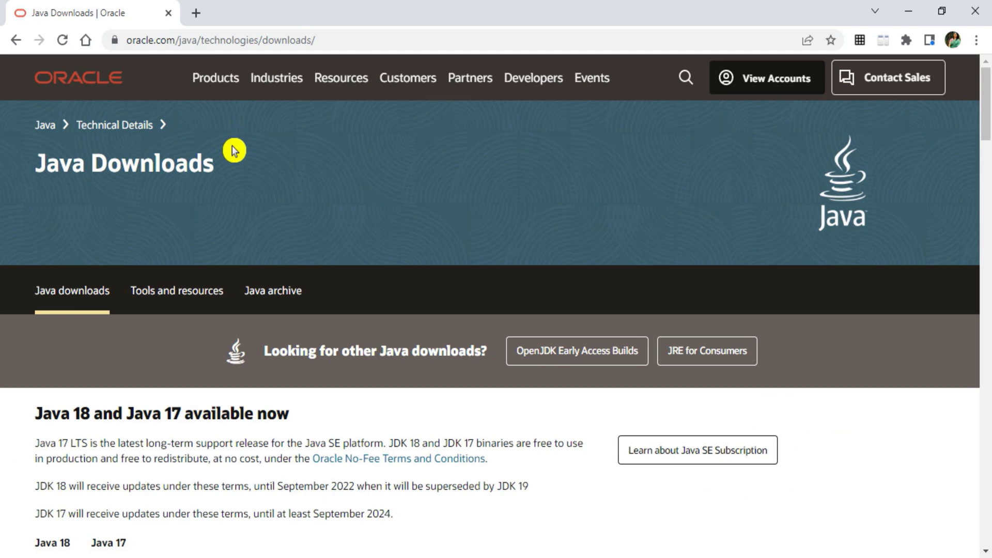
# - Download the JDK 18 x64 MSI Installer for Windows from the Java downloads page
pyautogui.scroll(-2, 232, 150)
pyautogui.scroll(-2, 186, 326)
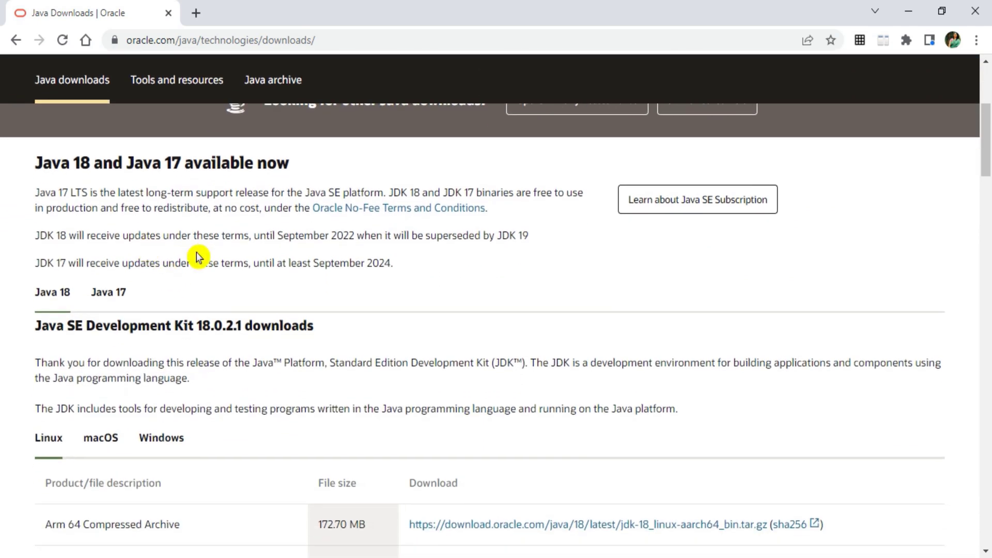
pyautogui.scroll(-1, 195, 255)
pyautogui.scroll(-2, 173, 289)
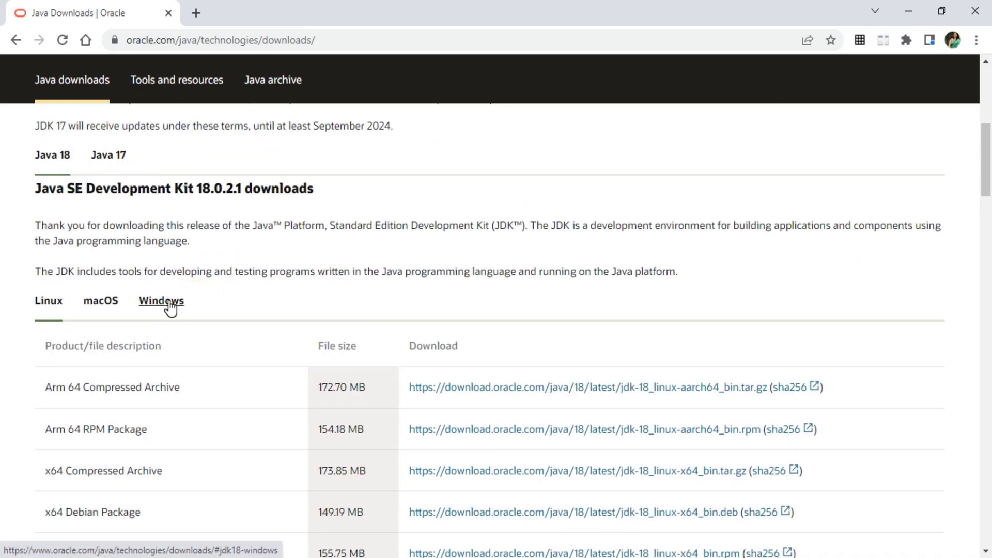
pyautogui.click(169, 305)
pyautogui.scroll(-2, 170, 290)
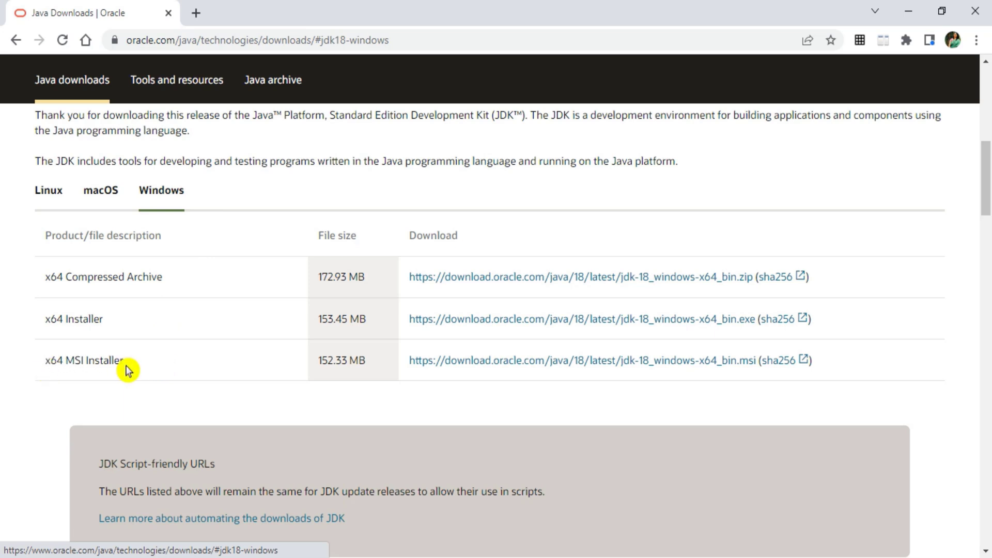
pyautogui.click(505, 369)
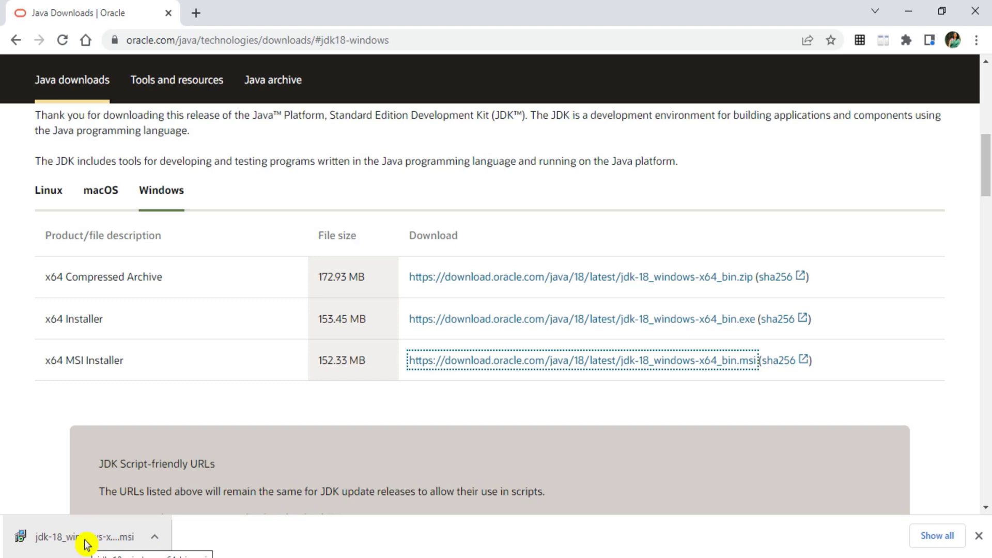
# - Run the downloaded jdk-18_windows-x64_bin.msi file and minimize the browser behind the setup wizard
pyautogui.click(85, 544)
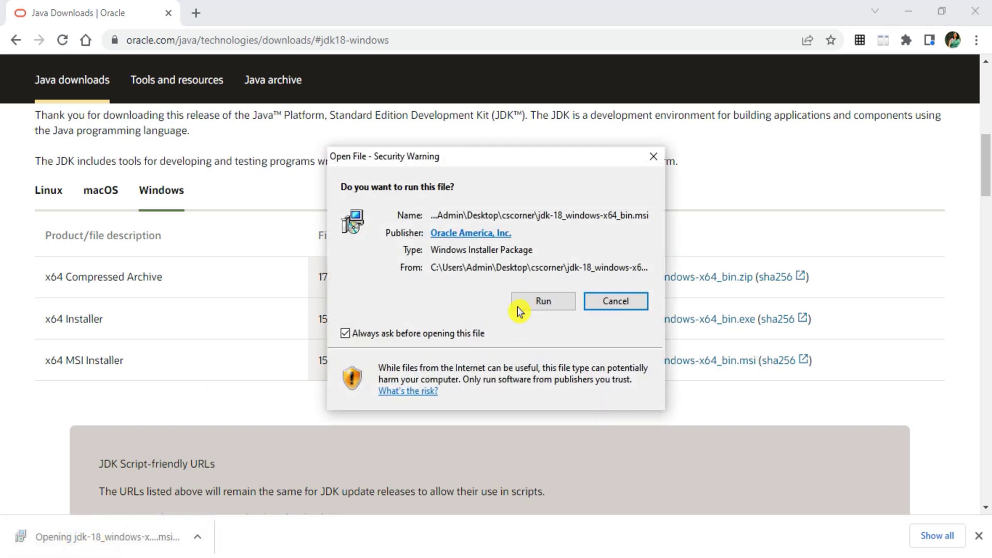
pyautogui.click(540, 298)
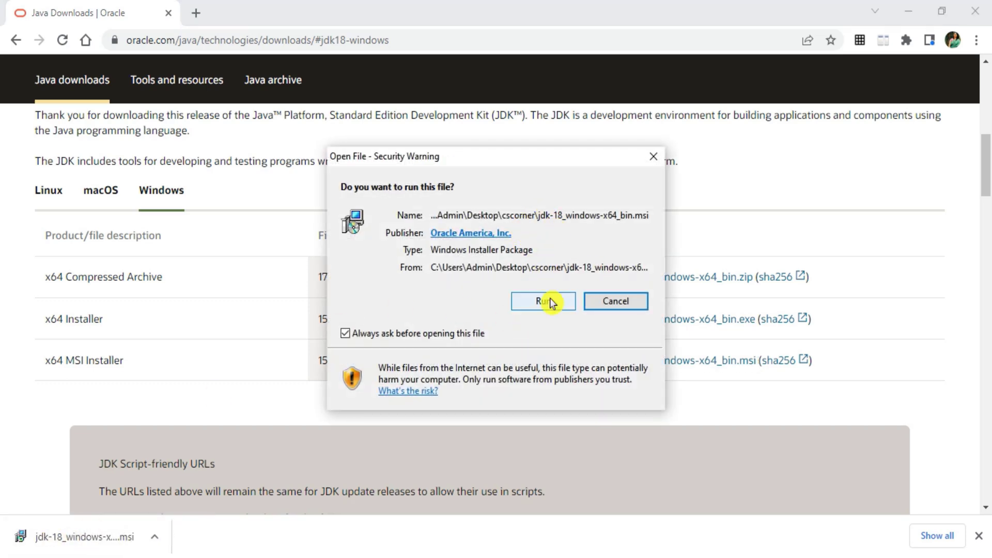
pyautogui.click(547, 302)
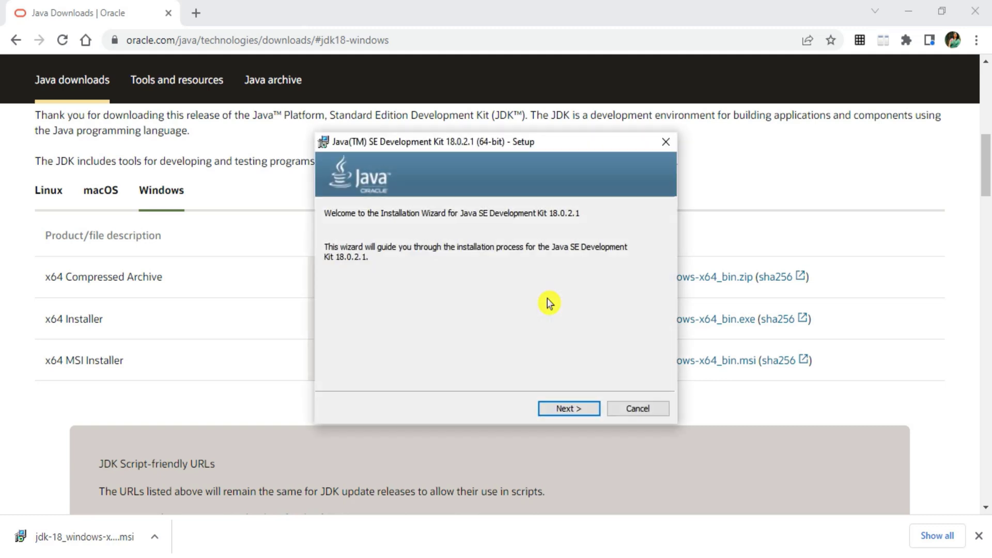
pyautogui.click(905, 11)
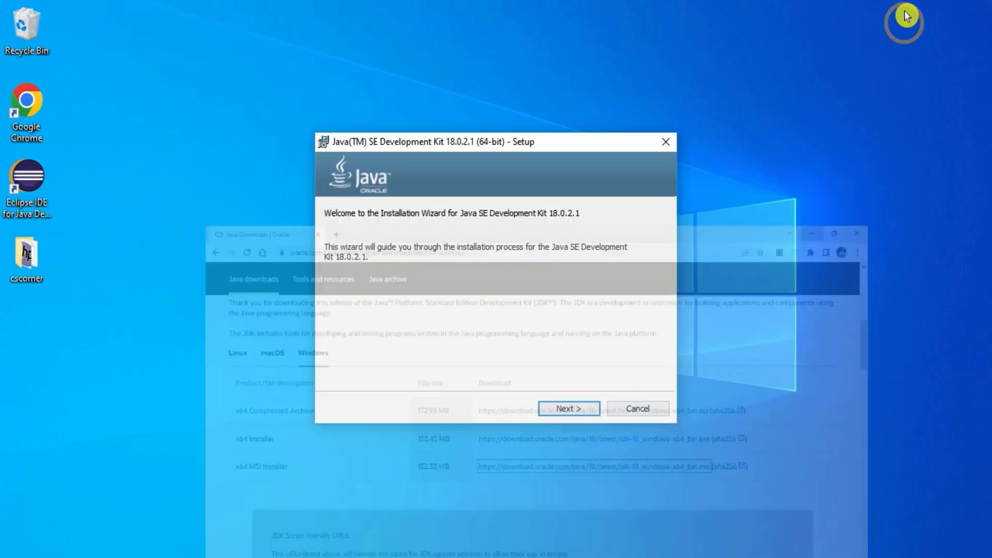
# - Install the Java SE Development Kit into C:\Program Files\Java\jdk-18.0.2.1\ and close the finished wizard
pyautogui.click(554, 408)
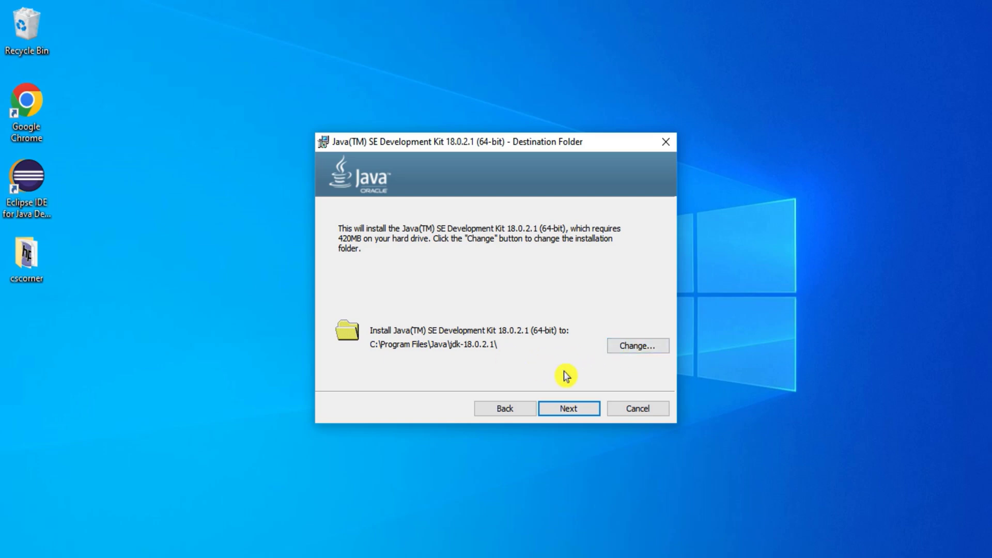
pyautogui.click(570, 408)
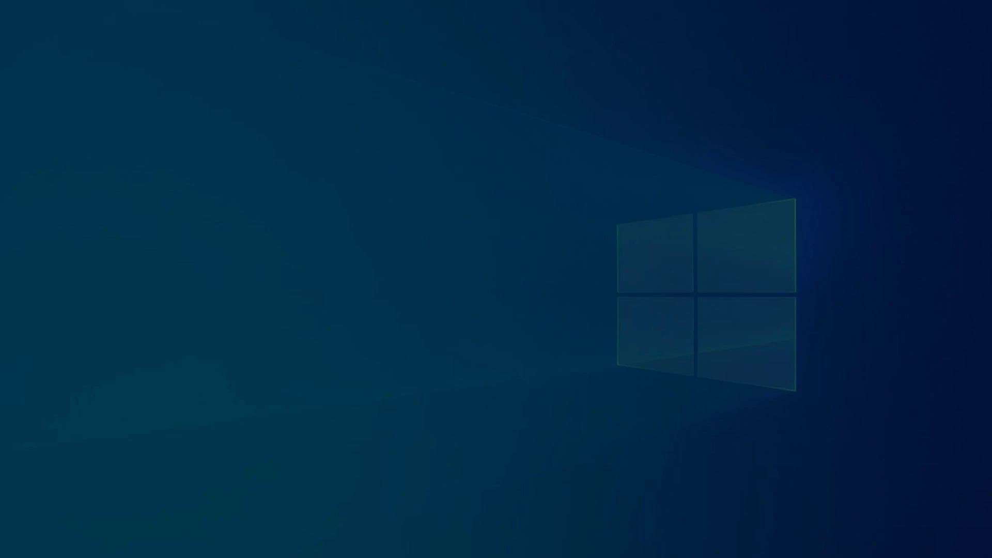
pyautogui.click(410, 395)
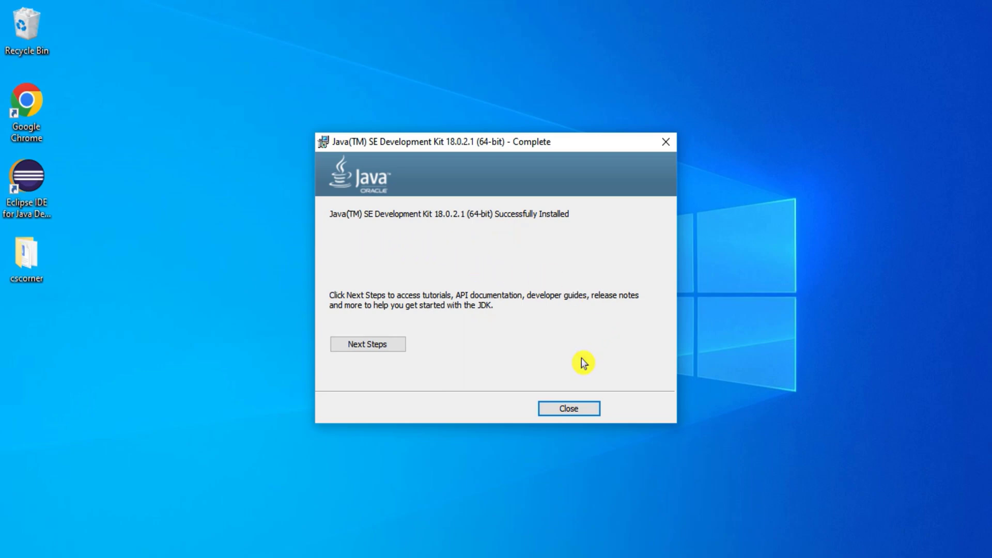
pyautogui.click(568, 405)
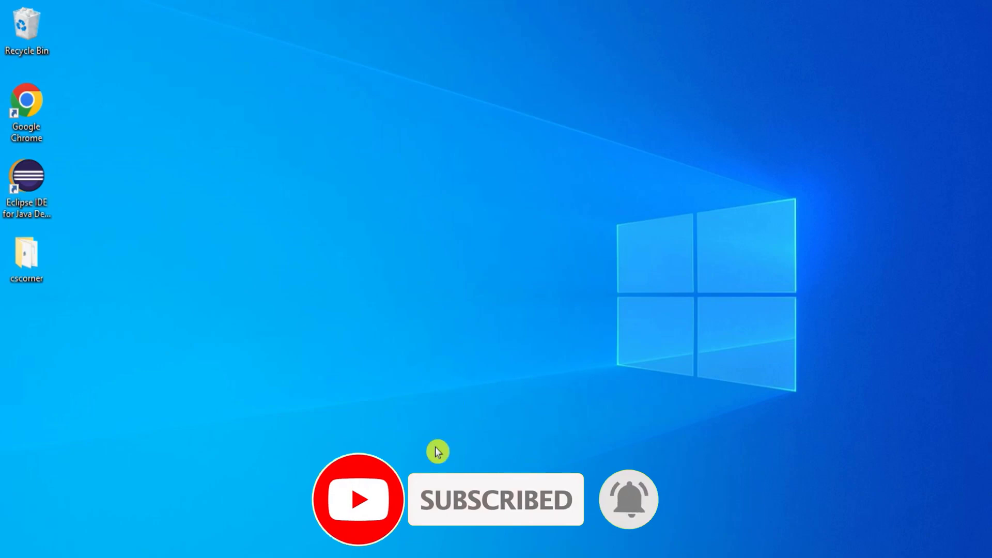
# - Switch to File Explorer, open the bin folder of jdk-18.0.2.1 under C:\Program Files\Java and copy its path
pyautogui.click(410, 557)
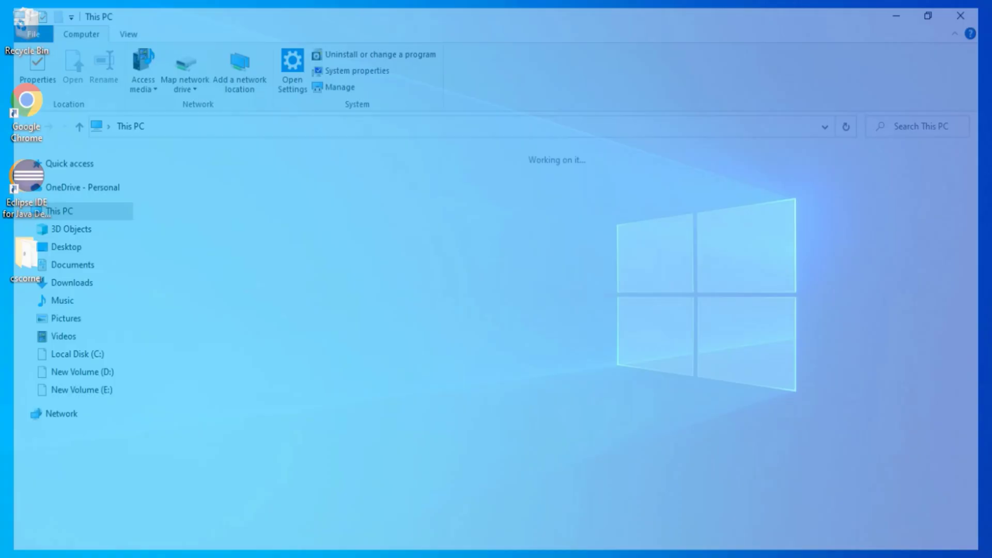
pyautogui.click(82, 523)
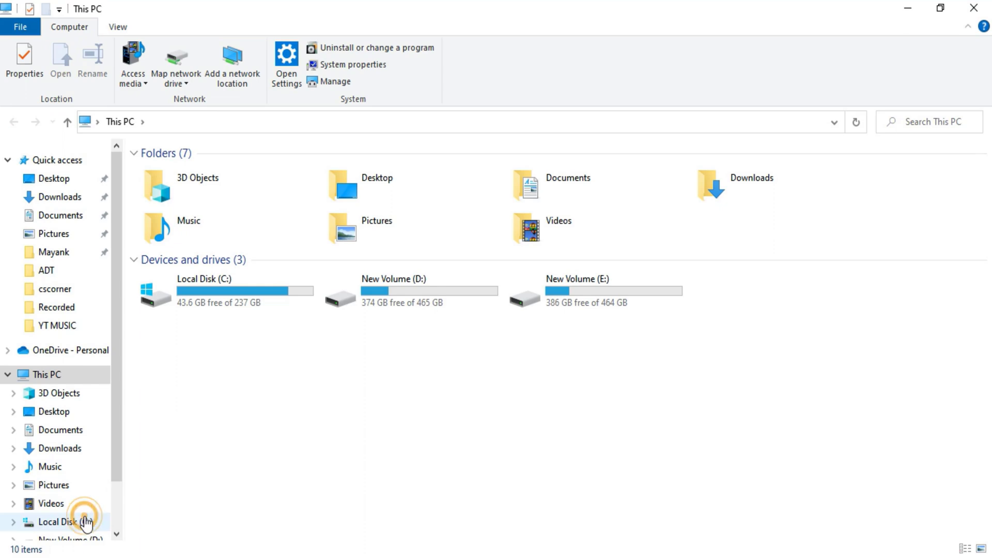
pyautogui.doubleClick(195, 331)
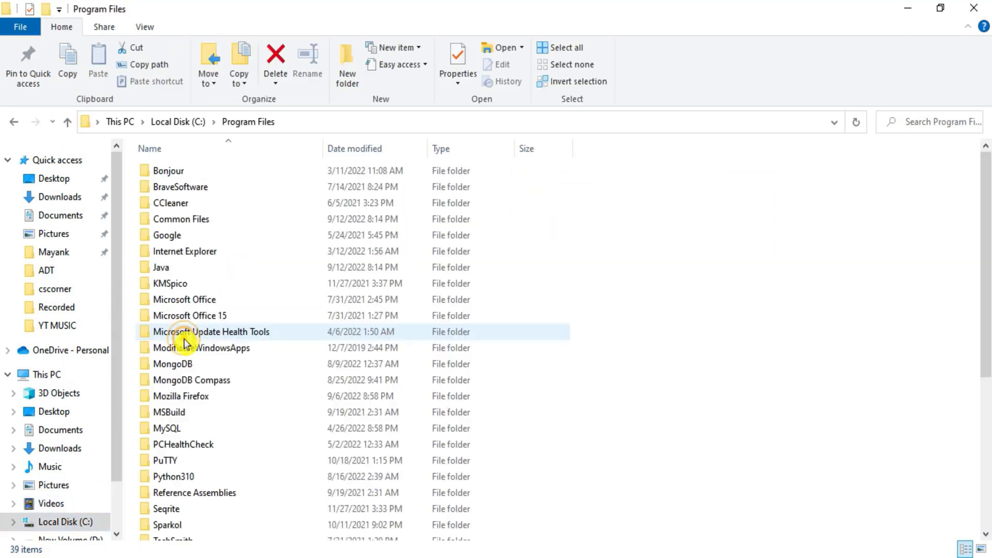
pyautogui.doubleClick(191, 268)
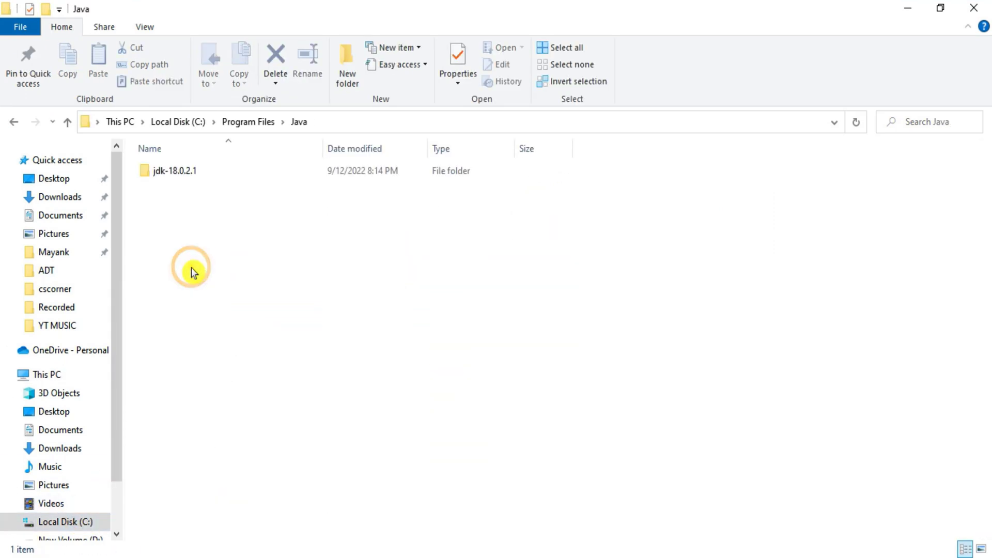
pyautogui.doubleClick(189, 173)
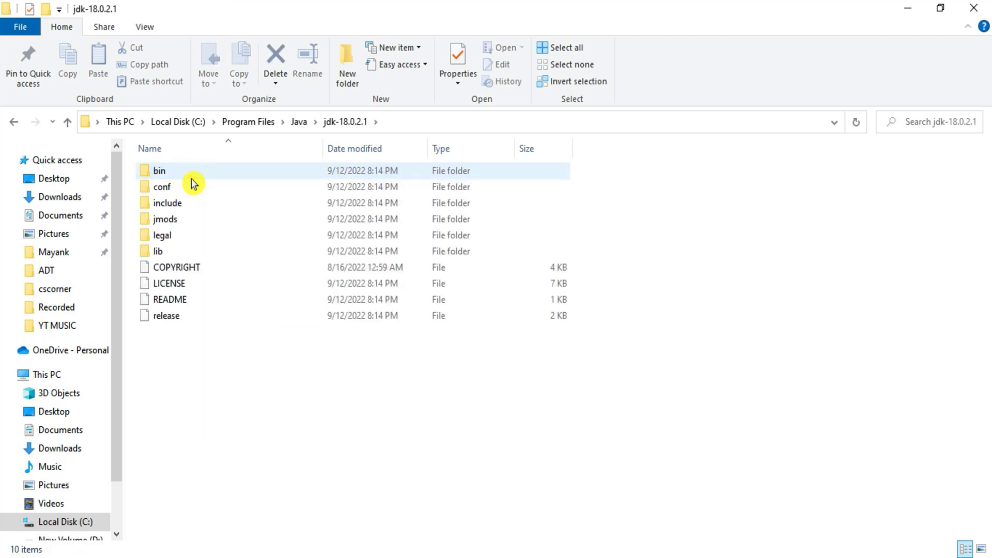
pyautogui.doubleClick(220, 172)
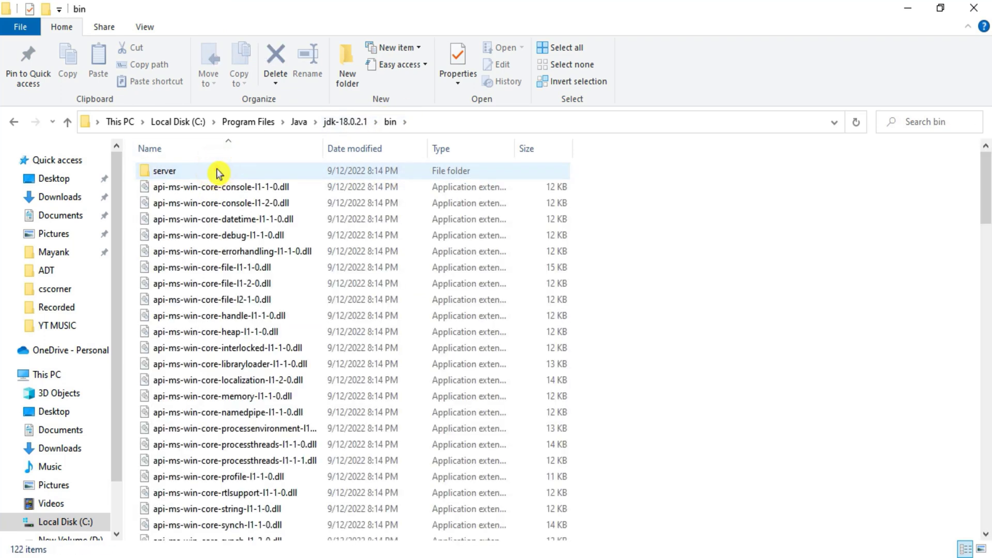
pyautogui.click(454, 124)
pyautogui.hotkey('ctrl', 'c')
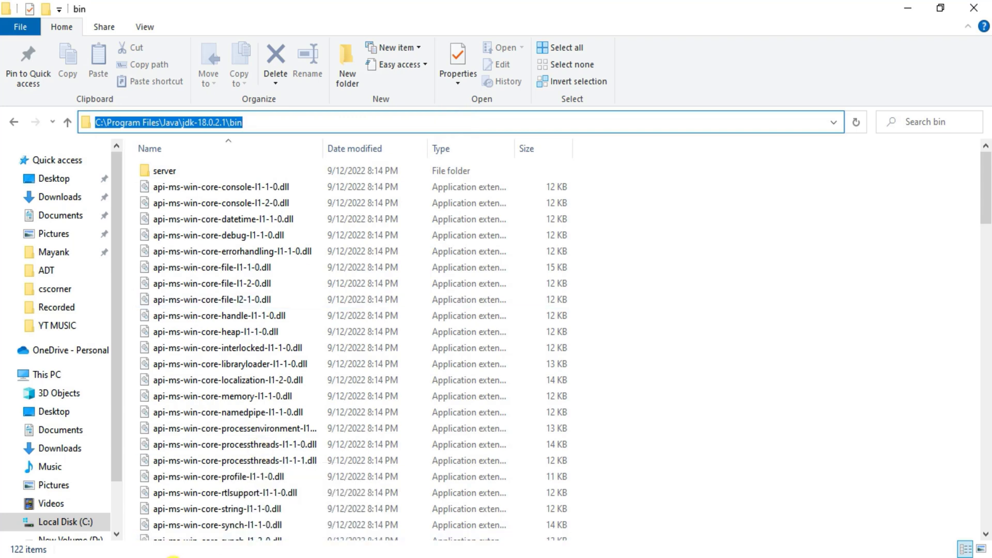
# - Find the system environment variables settings through Windows search and open the Environment Variables dialog
pyautogui.click(172, 557)
pyautogui.write('en')
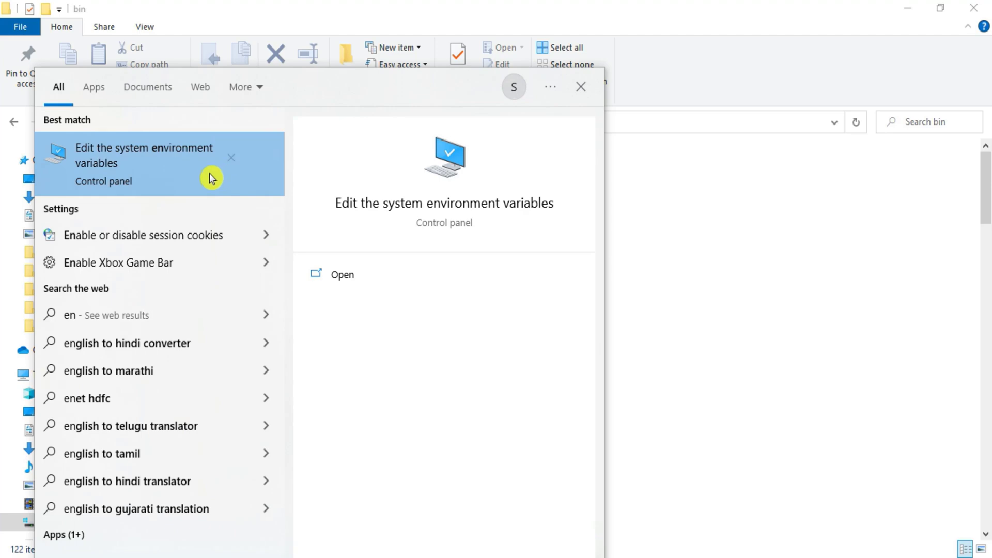
pyautogui.click(159, 180)
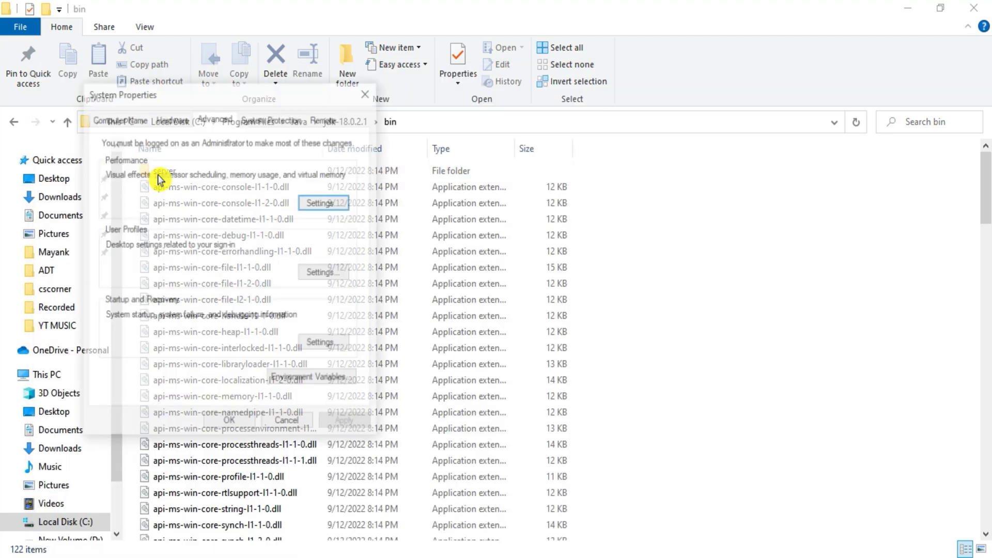
pyautogui.click(908, 8)
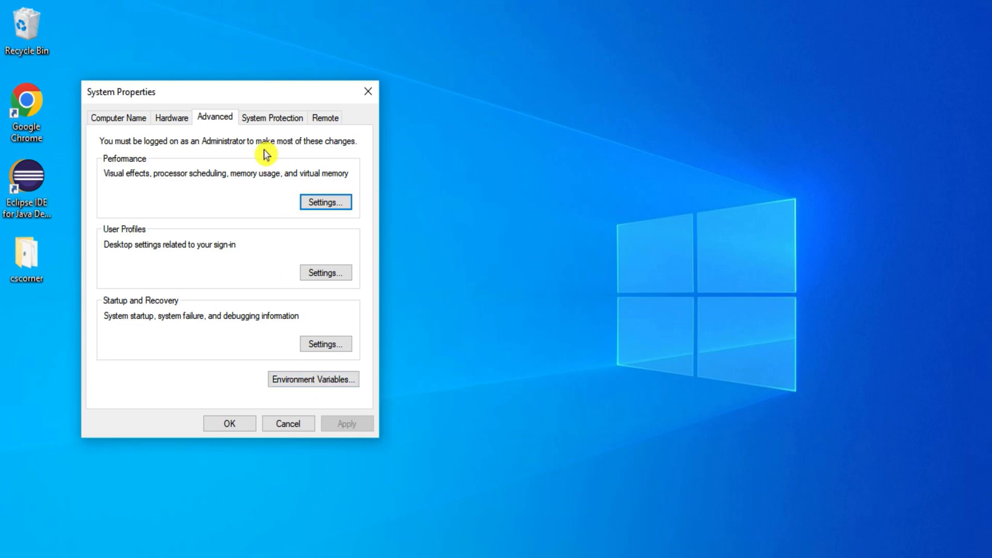
pyautogui.click(324, 383)
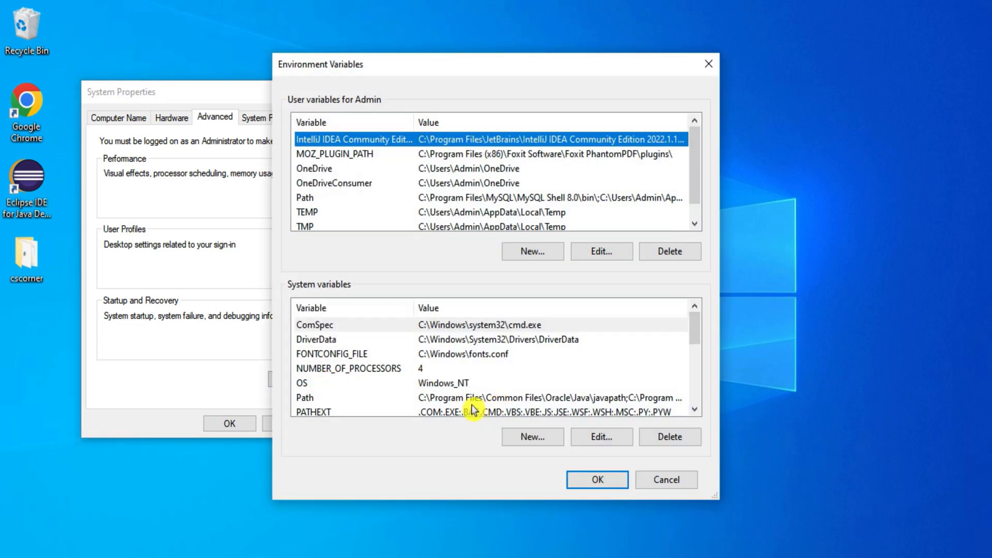
# - Add C:\Program Files\Java\jdk-18.0.2.1\bin as a new entry in the system Path variable
pyautogui.click(428, 399)
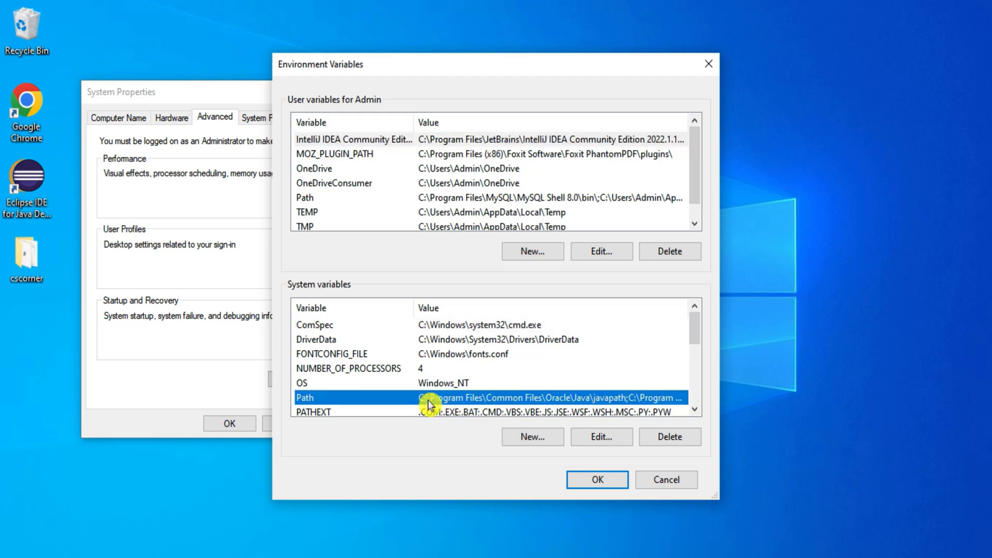
pyautogui.click(614, 438)
pyautogui.click(616, 440)
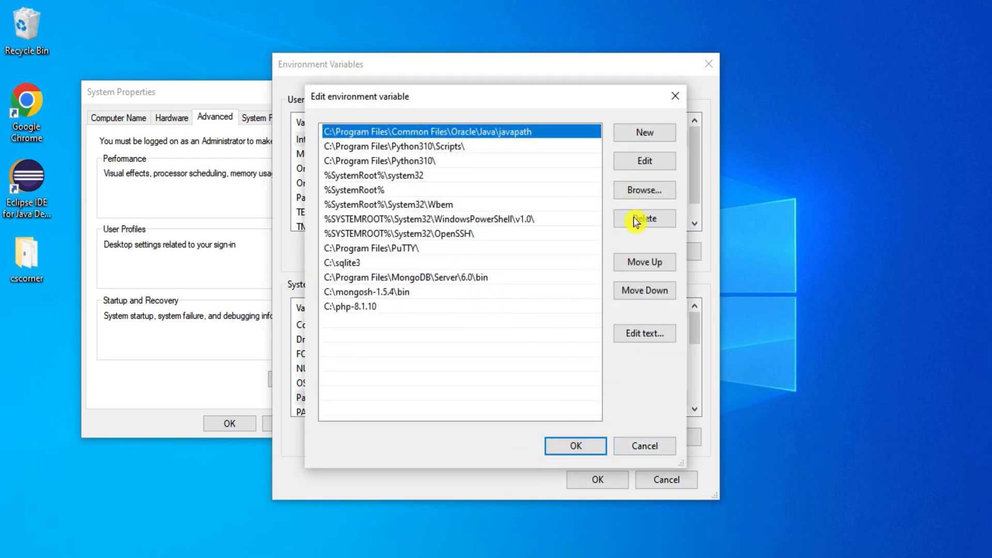
pyautogui.click(656, 135)
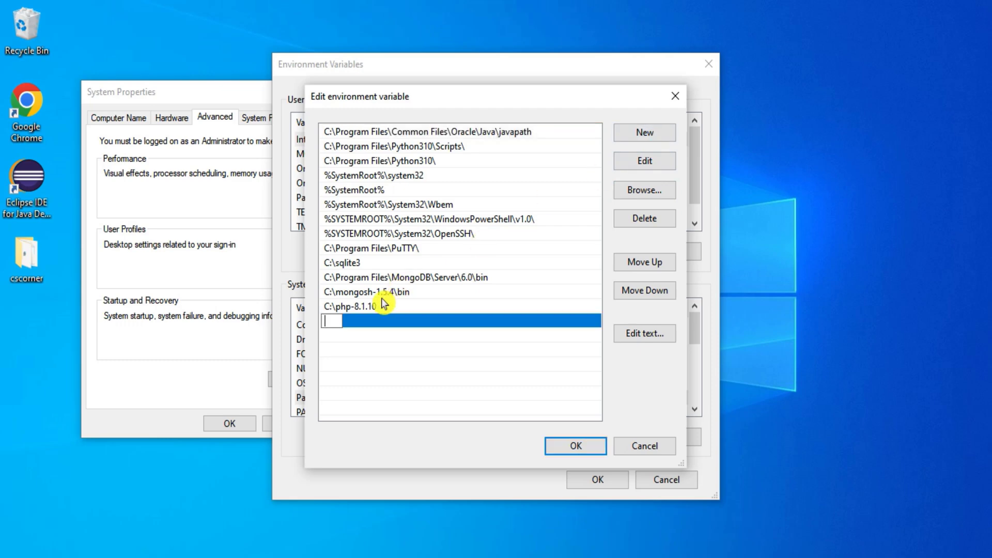
pyautogui.hotkey('ctrl', 'v')
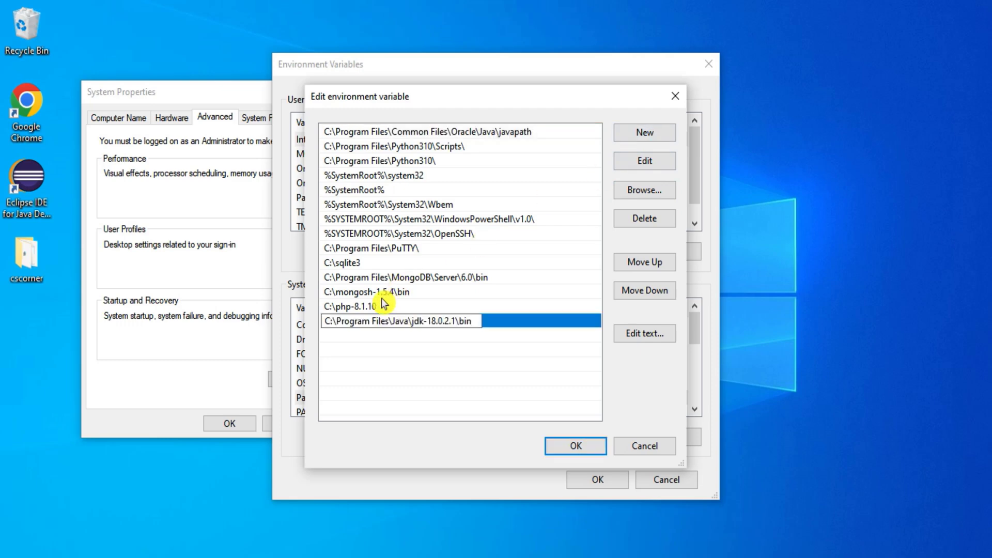
pyautogui.click(579, 446)
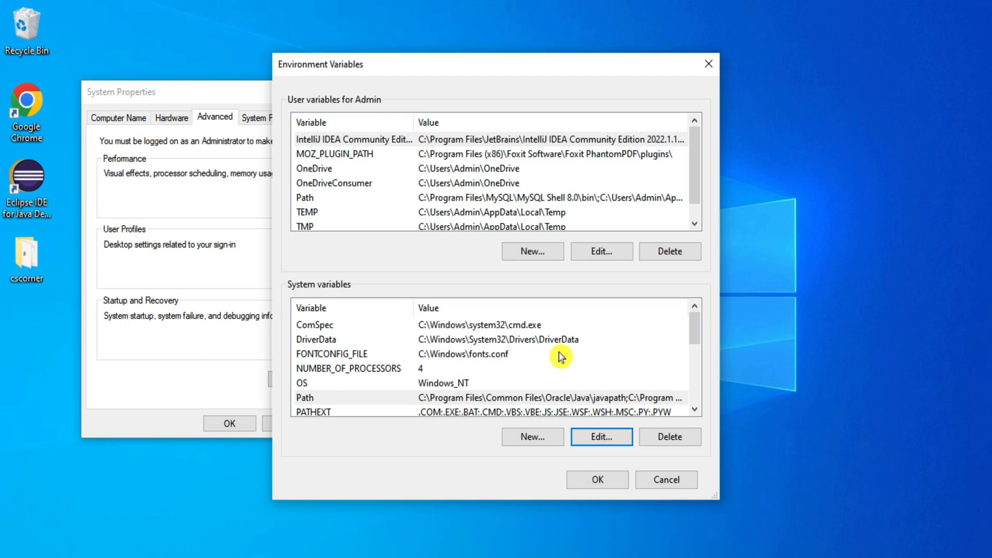
# - Create the system variable JAVA_HOME with the value C:\Program Files\Java\jdk-18.0.2.1 and accept all open system dialogs
pyautogui.click(532, 445)
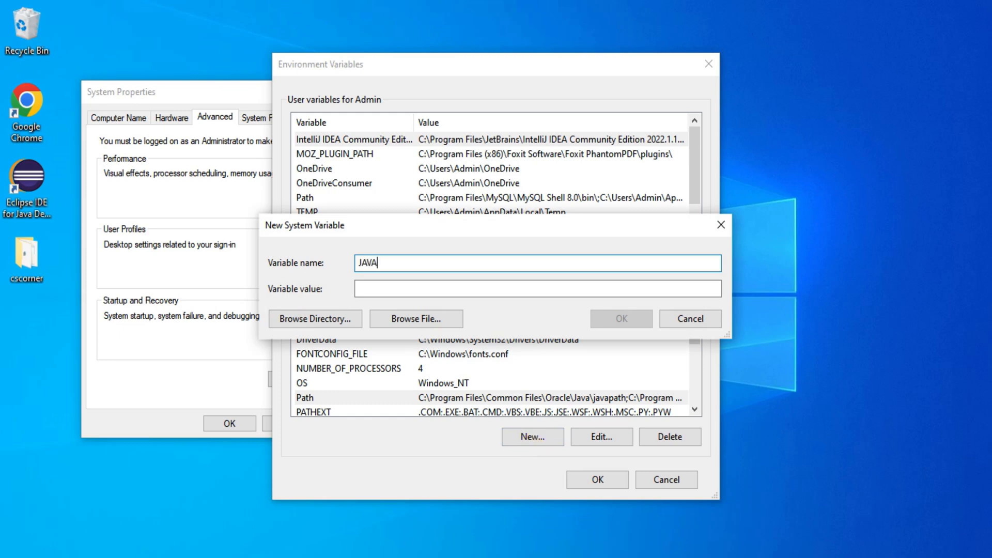
pyautogui.write('JAVA_HOME')
pyautogui.click(428, 288)
pyautogui.hotkey('ctrl', 'v')
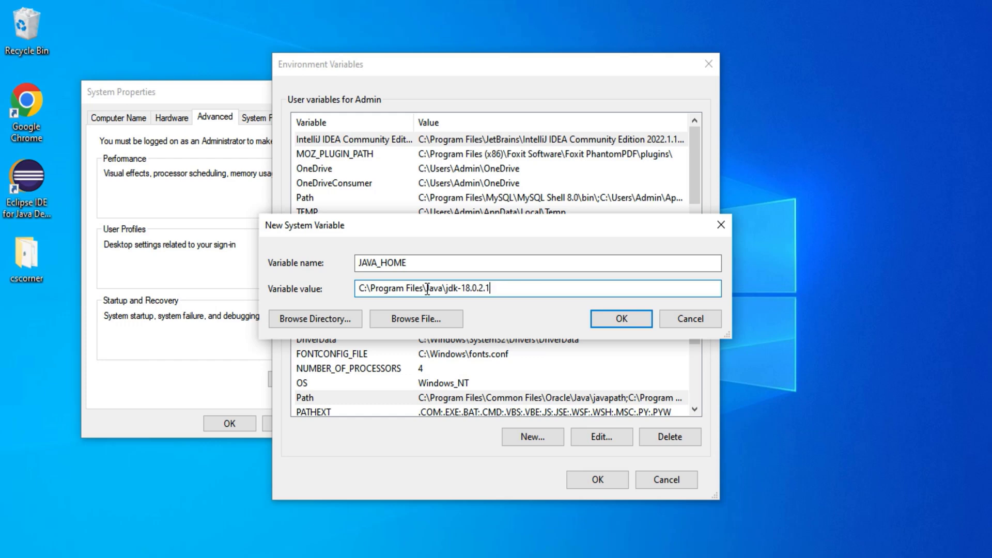
pyautogui.click(626, 317)
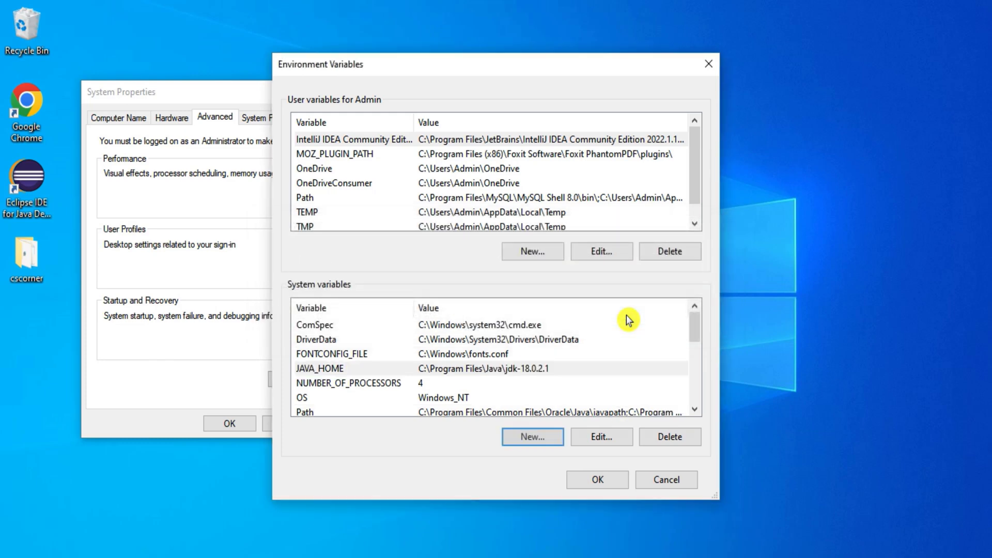
pyautogui.click(589, 476)
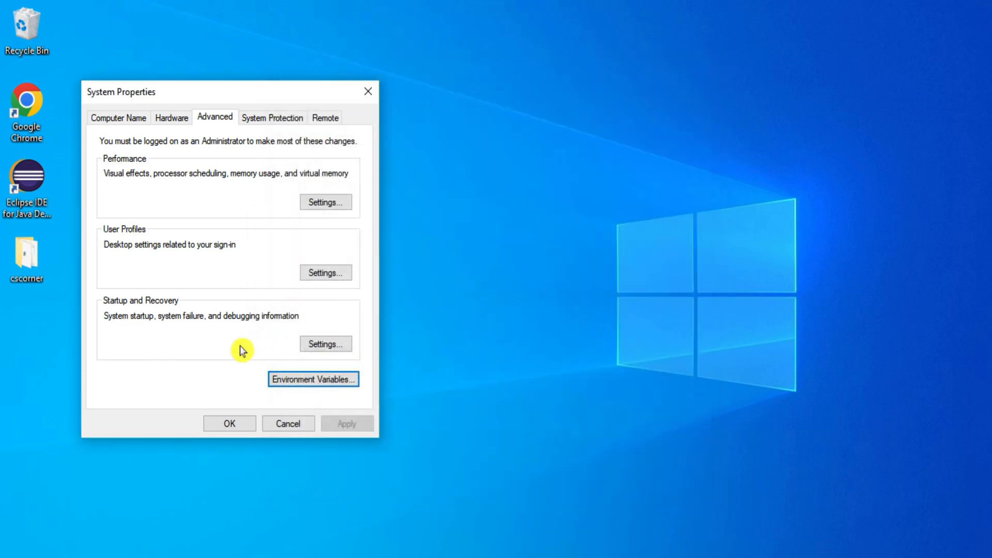
pyautogui.click(229, 427)
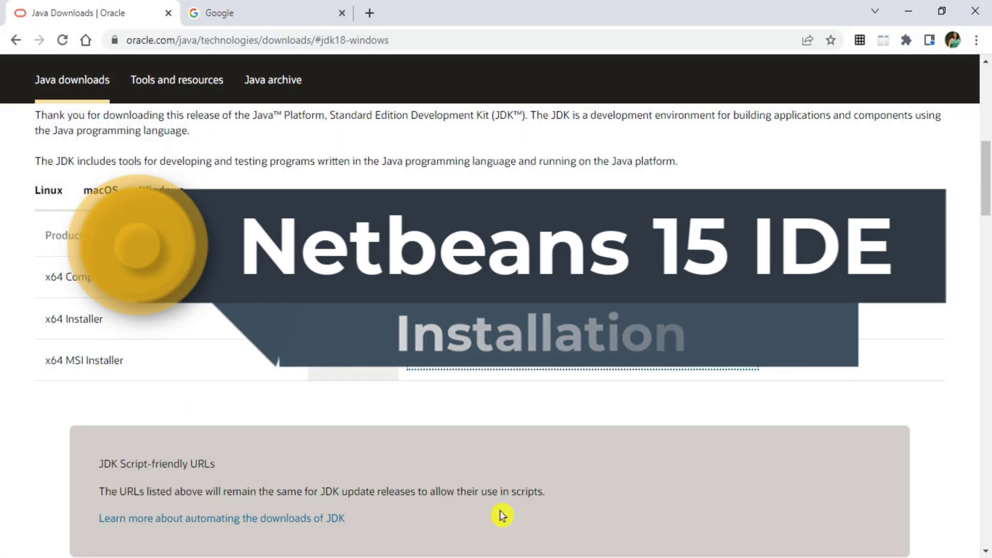
# - Search Google for "netbeans download" and open the Apache NetBeans Releases page
pyautogui.click(319, 13)
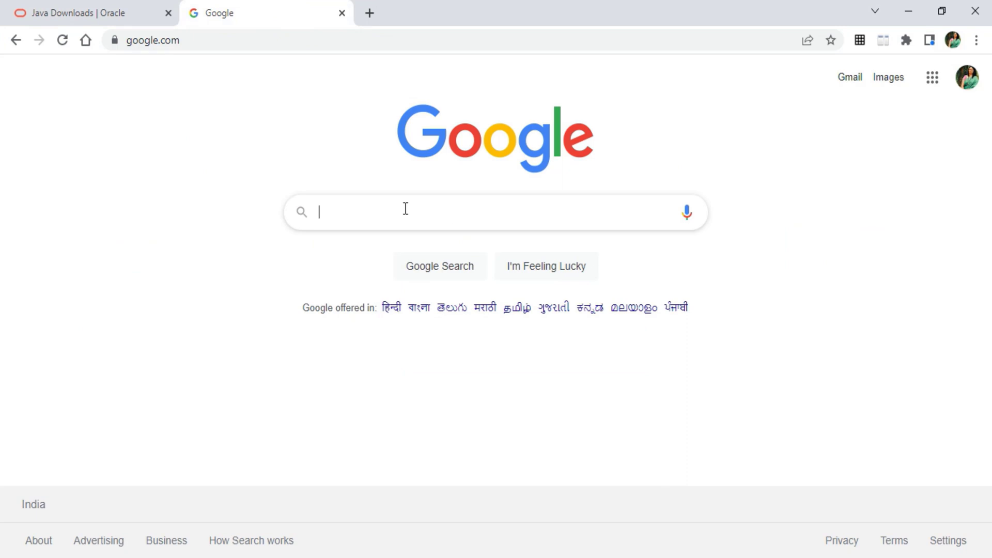
pyautogui.write('ne')
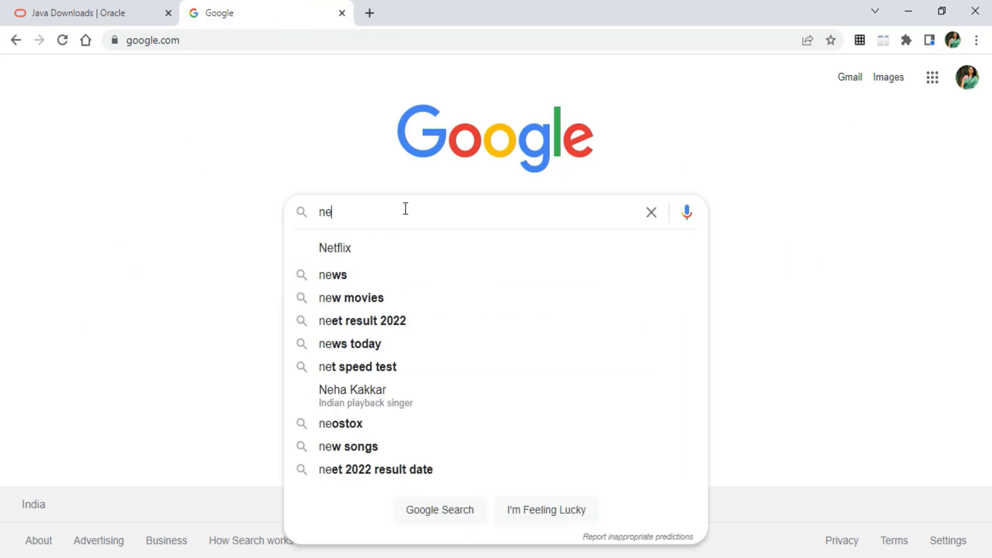
pyautogui.write('tbea')
pyautogui.click(401, 258)
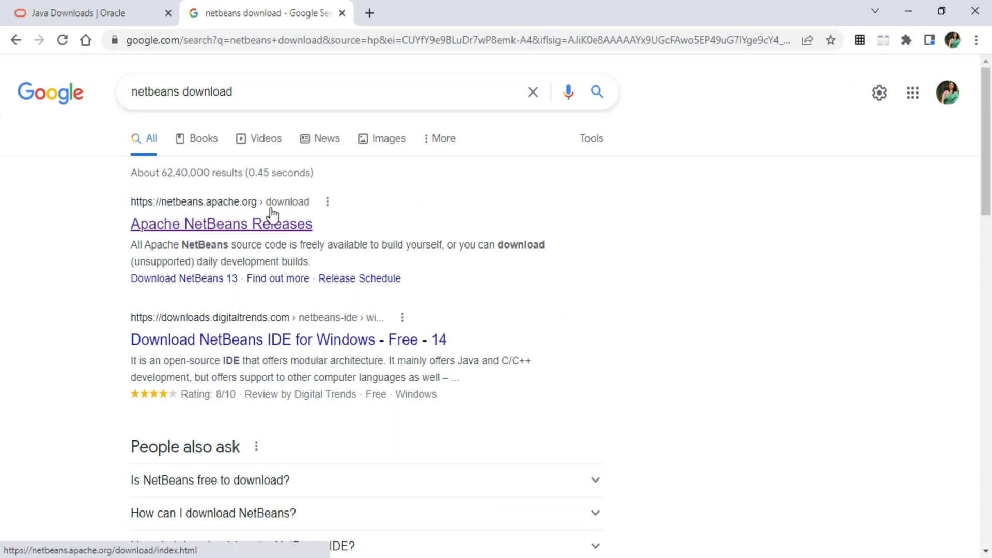
pyautogui.click(179, 226)
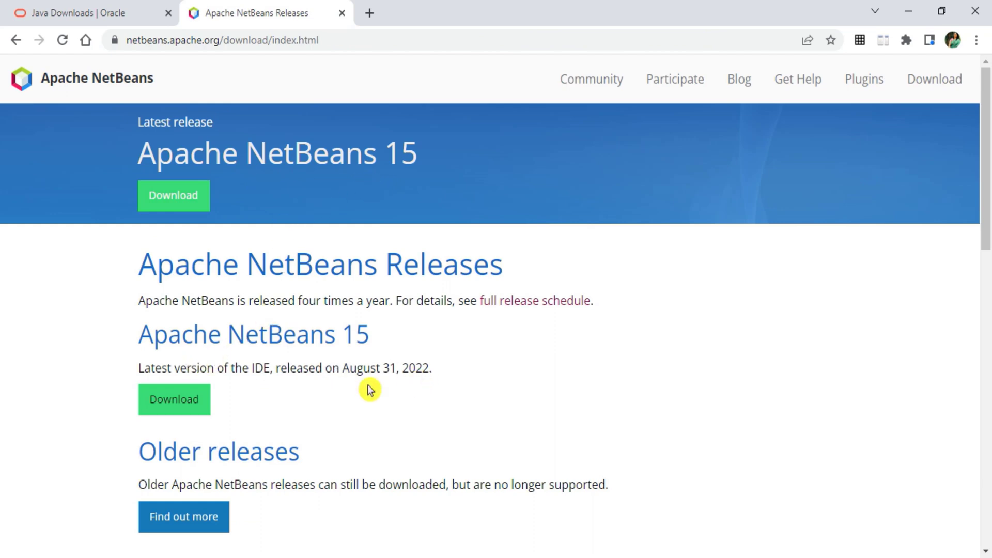
# - Download Apache-NetBeans-15-bin-windows-x64.exe from the suggested Apache site, launch the installer and minimize the browser
pyautogui.click(163, 200)
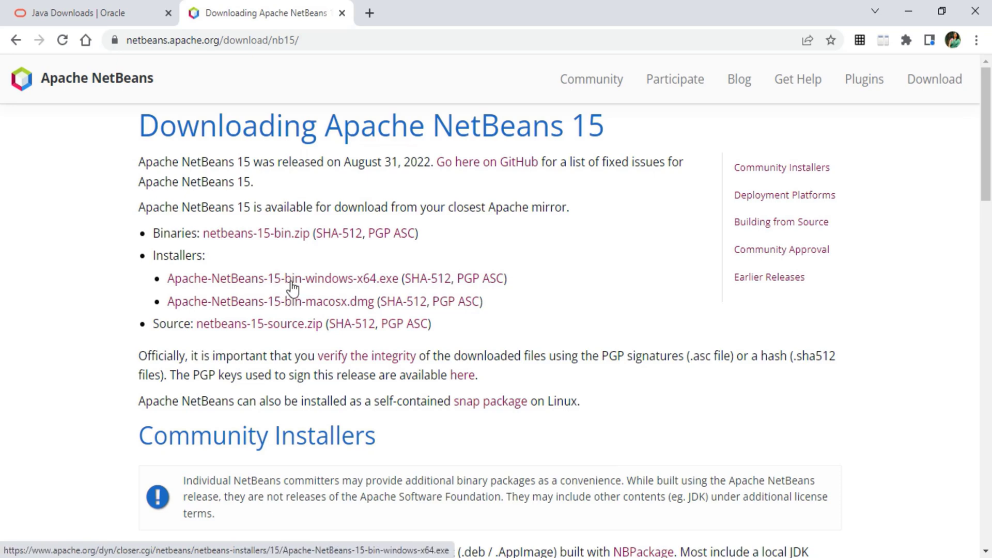
pyautogui.click(336, 283)
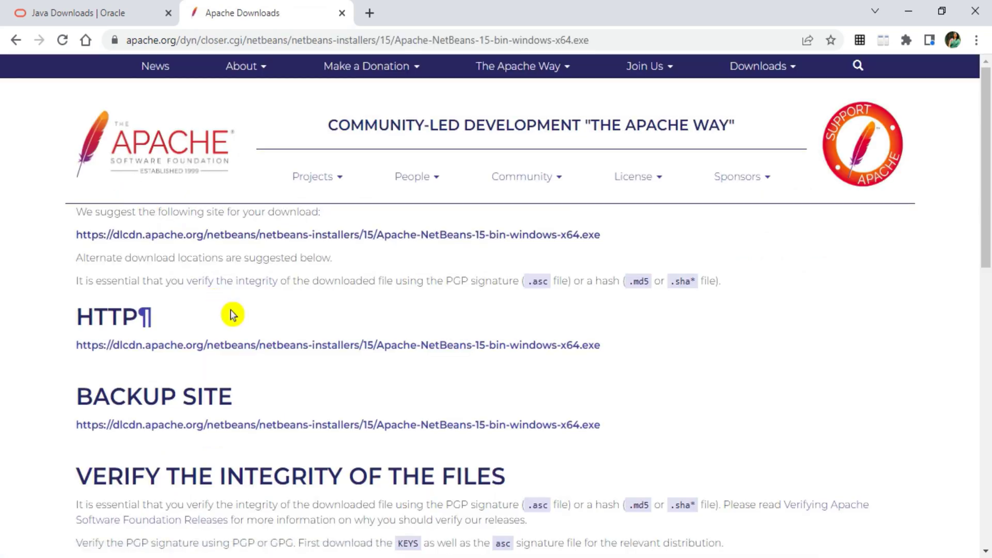
pyautogui.click(257, 240)
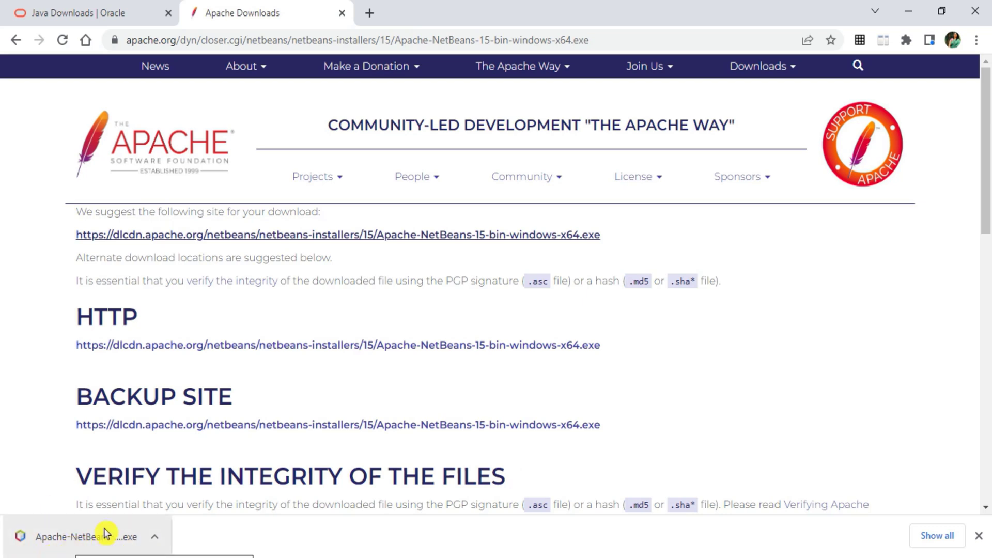
pyautogui.click(102, 546)
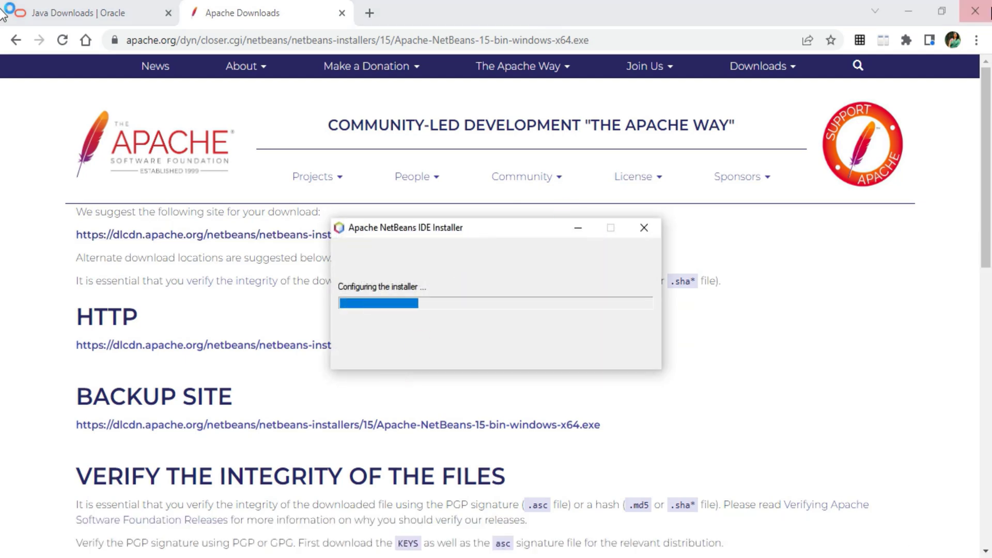
pyautogui.click(907, 15)
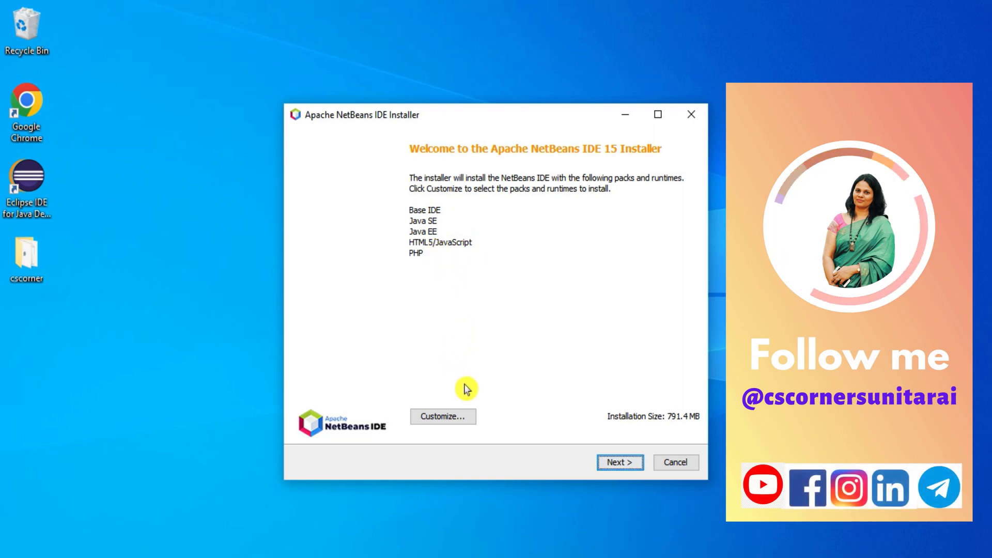
# - Review the packs and runtimes in the installer's customization list and leave it without changes
pyautogui.click(461, 416)
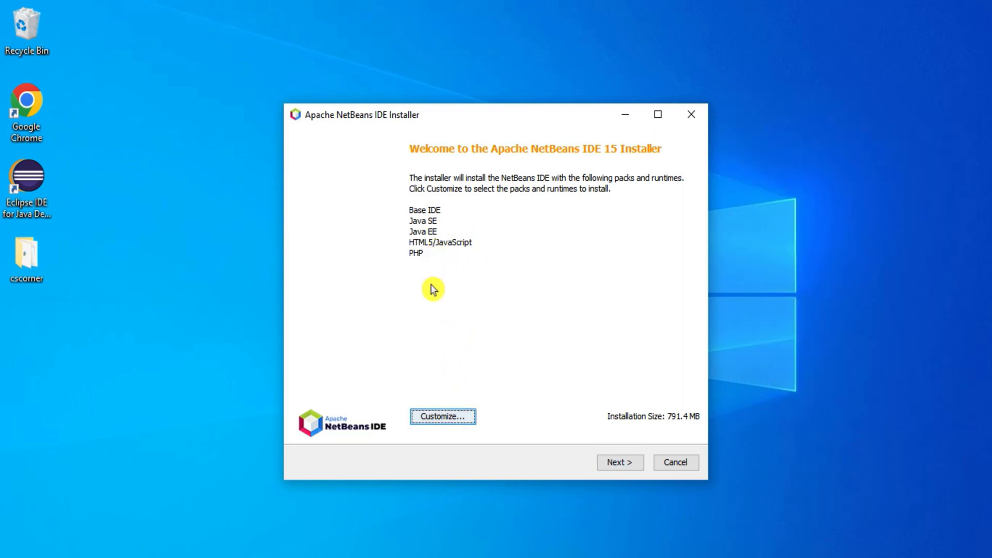
pyautogui.click(437, 416)
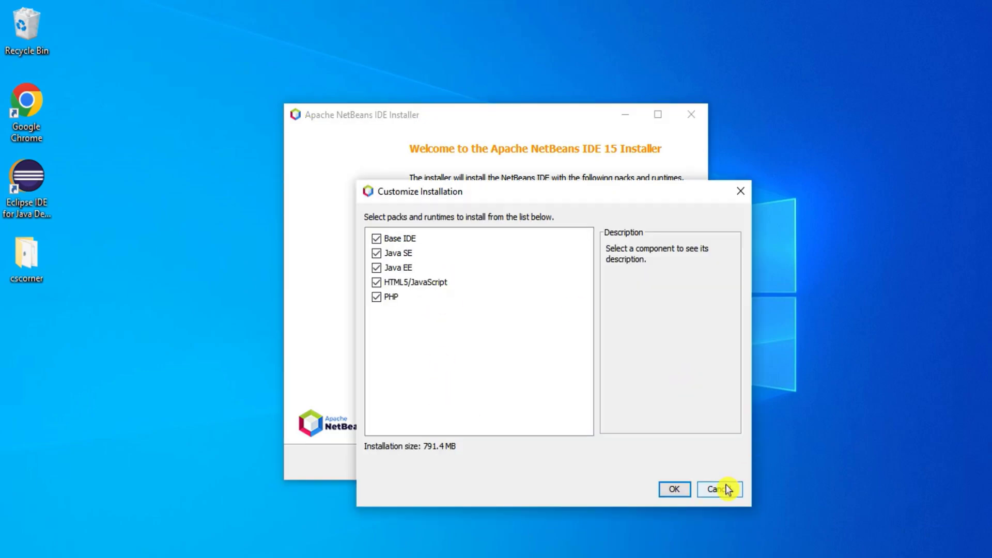
pyautogui.click(725, 487)
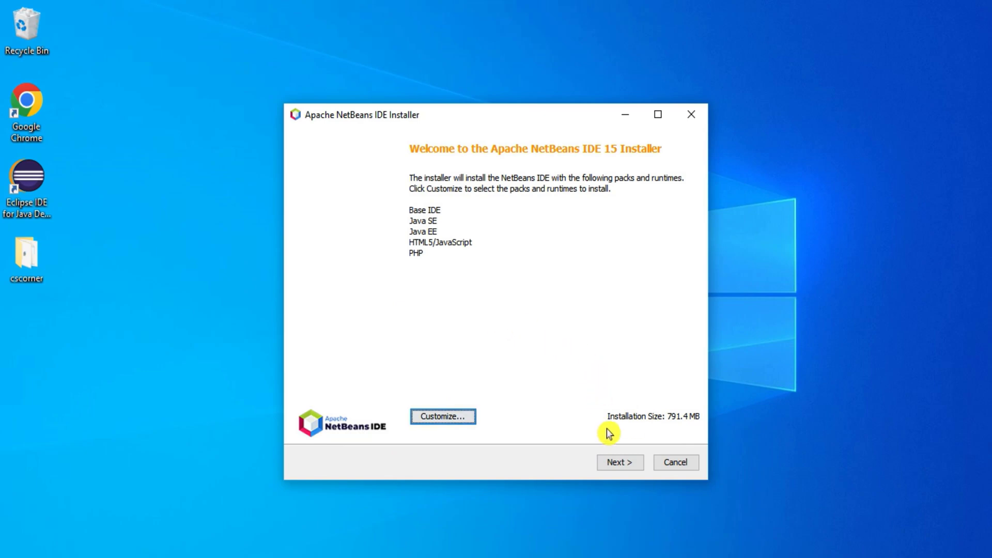
# - Accept the license terms and proceed with install folder C:\Program Files\NetBeans-15 and JDK C:\Program Files\Java\jdk-18.0.2.1
pyautogui.click(619, 463)
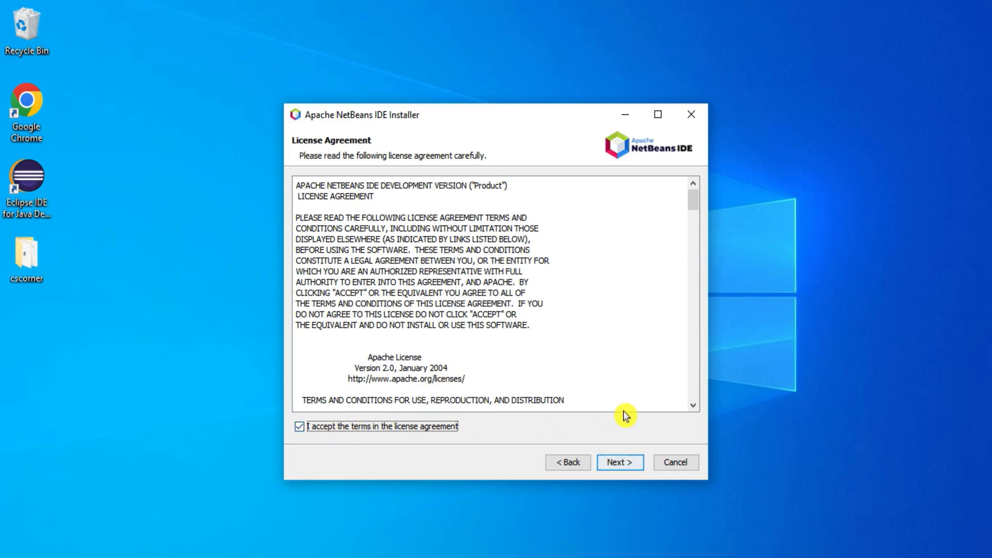
pyautogui.click(618, 463)
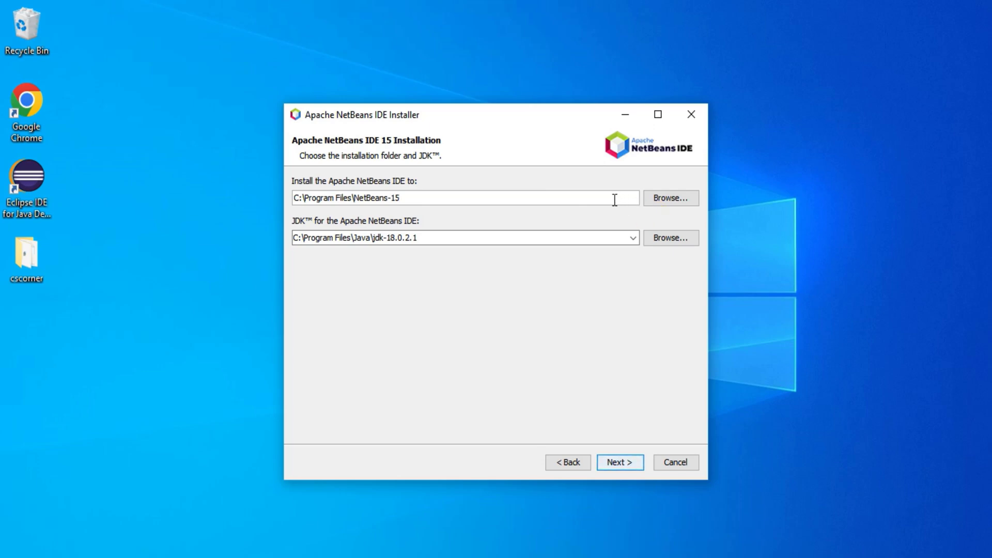
pyautogui.click(303, 239)
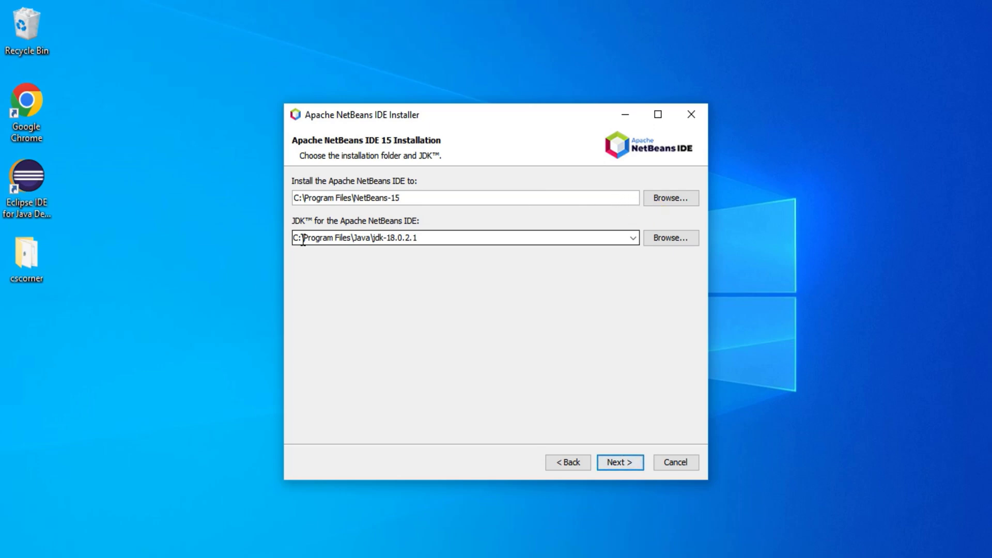
pyautogui.moveTo(294, 240); pyautogui.dragTo(446, 243)
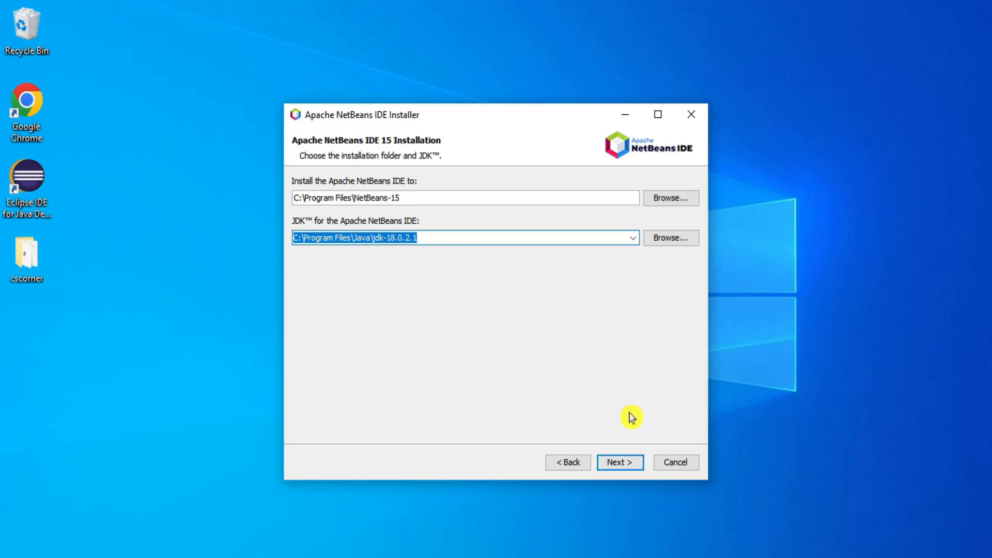
pyautogui.click(611, 466)
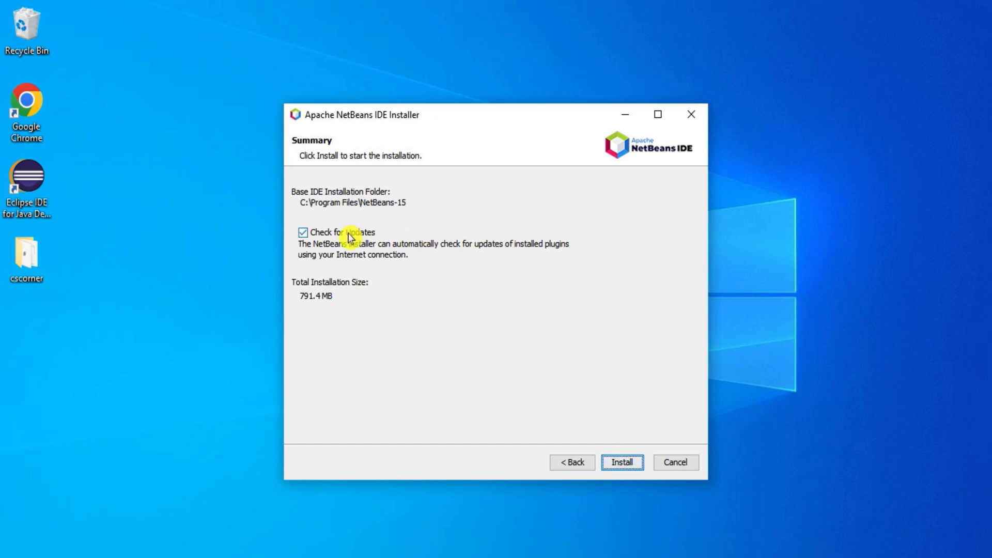
# - Turn off Check for Updates, install Apache NetBeans IDE 15 and finish the setup
pyautogui.click(302, 234)
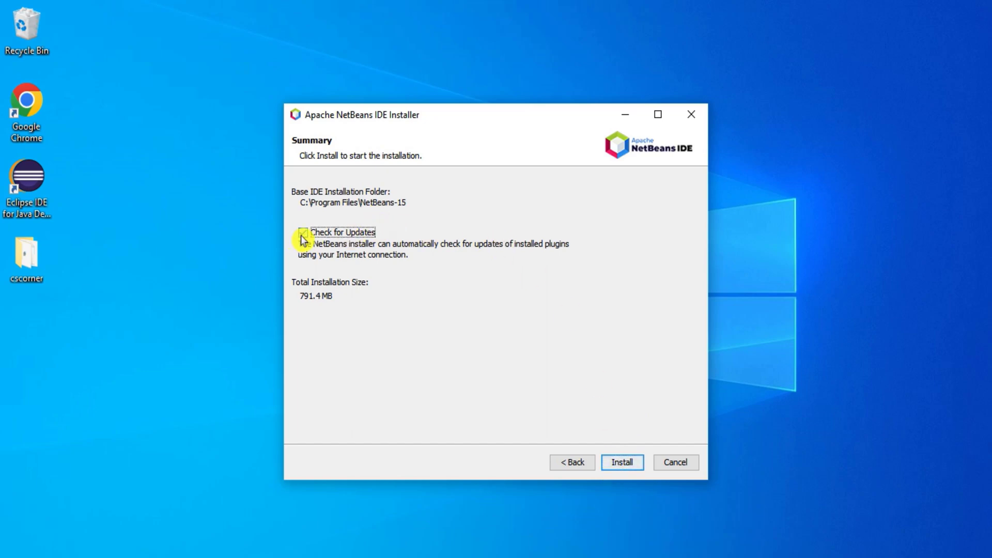
pyautogui.click(623, 464)
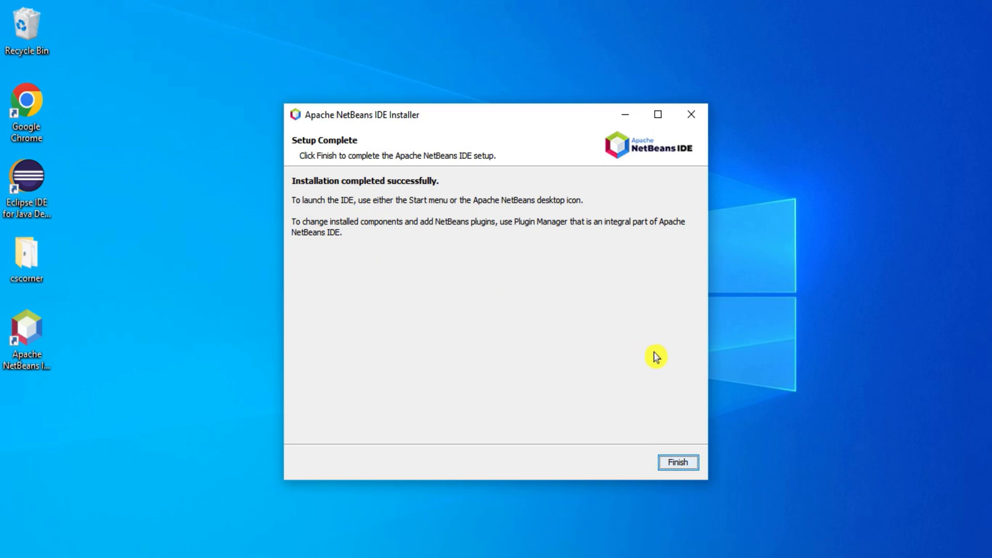
pyautogui.click(677, 464)
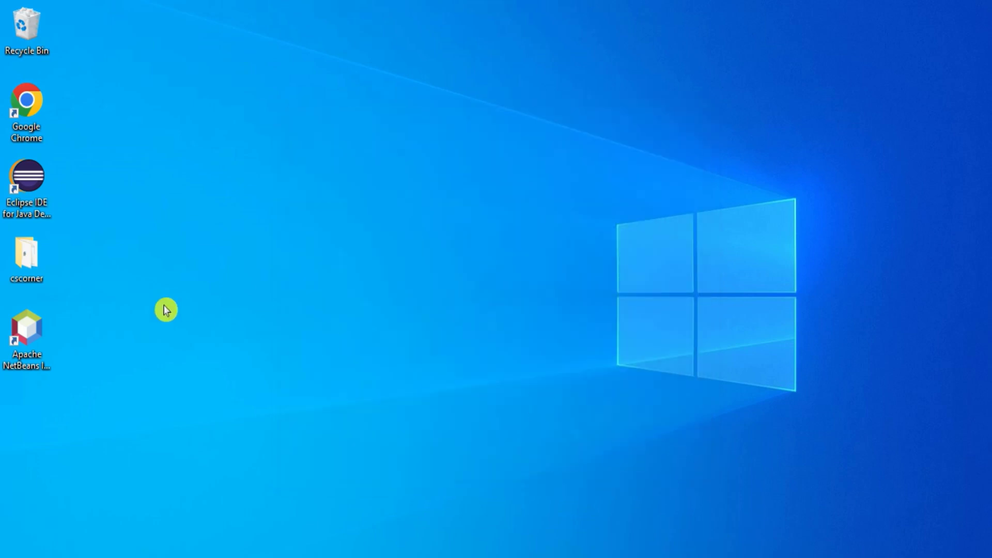
# - Launch Apache NetBeans IDE from the desktop, maximize its window and close the Start Page
pyautogui.doubleClick(24, 343)
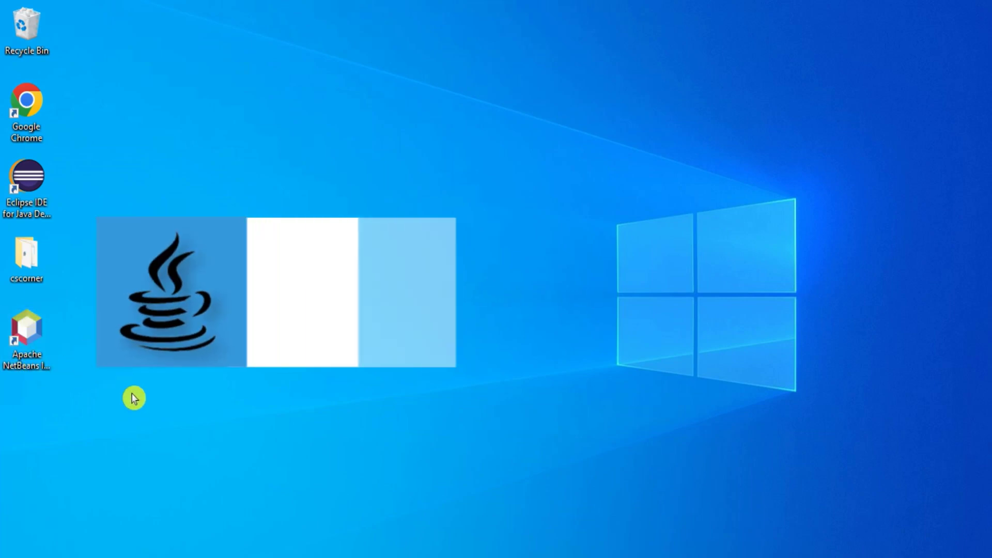
pyautogui.doubleClick(15, 349)
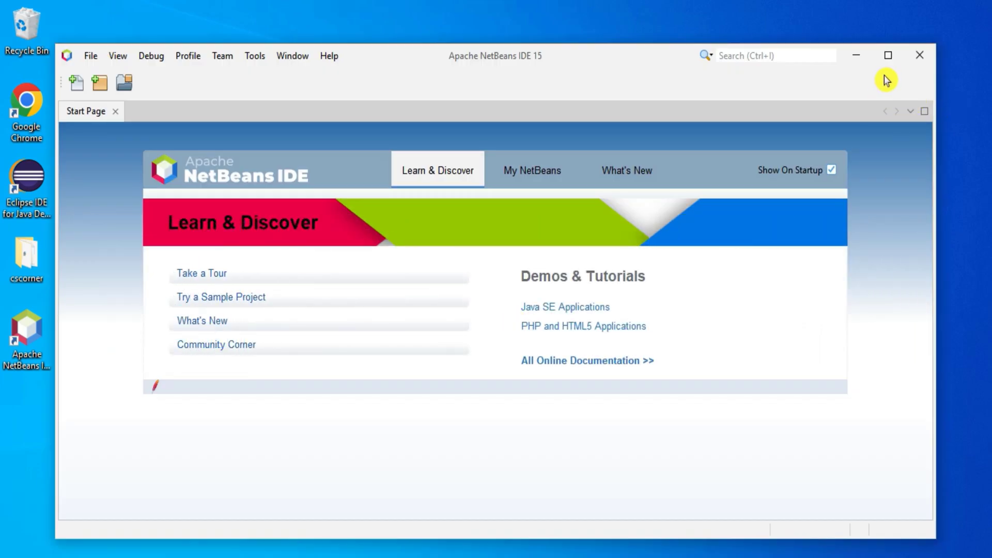
pyautogui.click(888, 57)
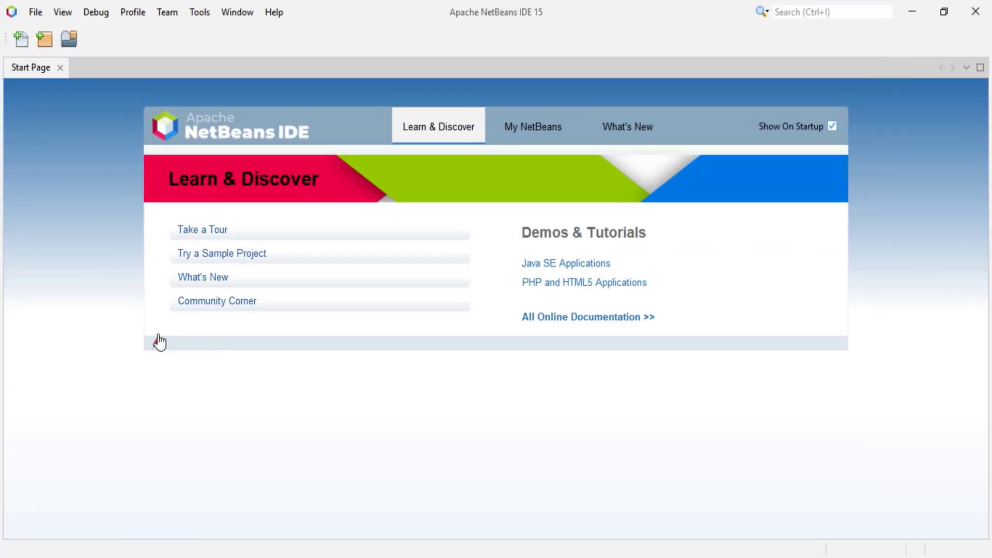
pyautogui.click(59, 68)
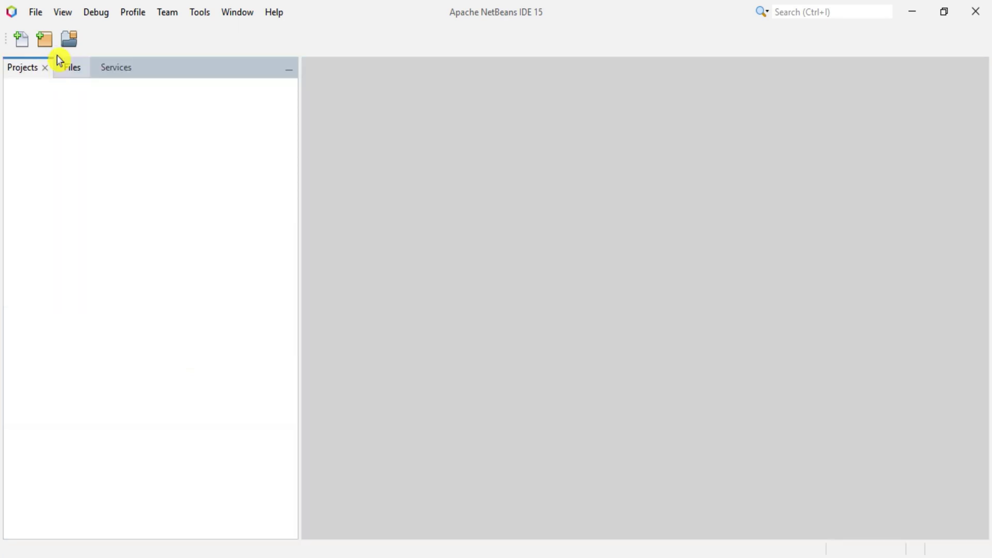
# - Start a new project using the Java Application template from the Java with Ant category
pyautogui.click(36, 12)
pyautogui.click(38, 35)
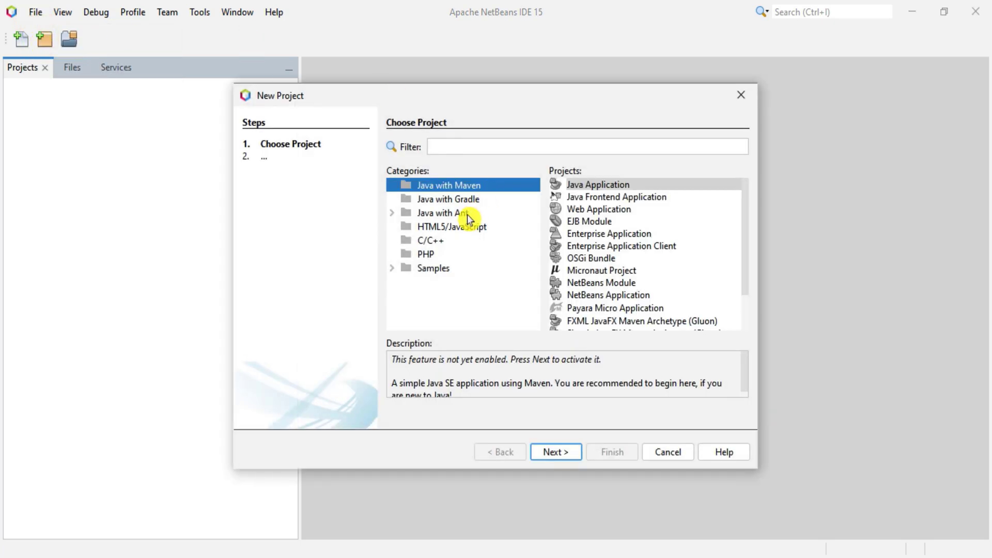
pyautogui.click(393, 215)
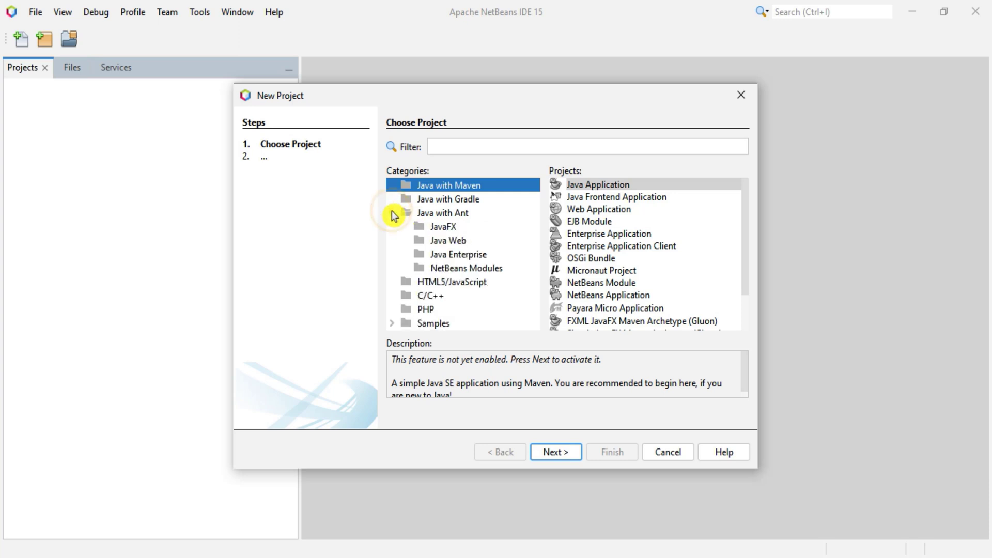
pyautogui.click(428, 214)
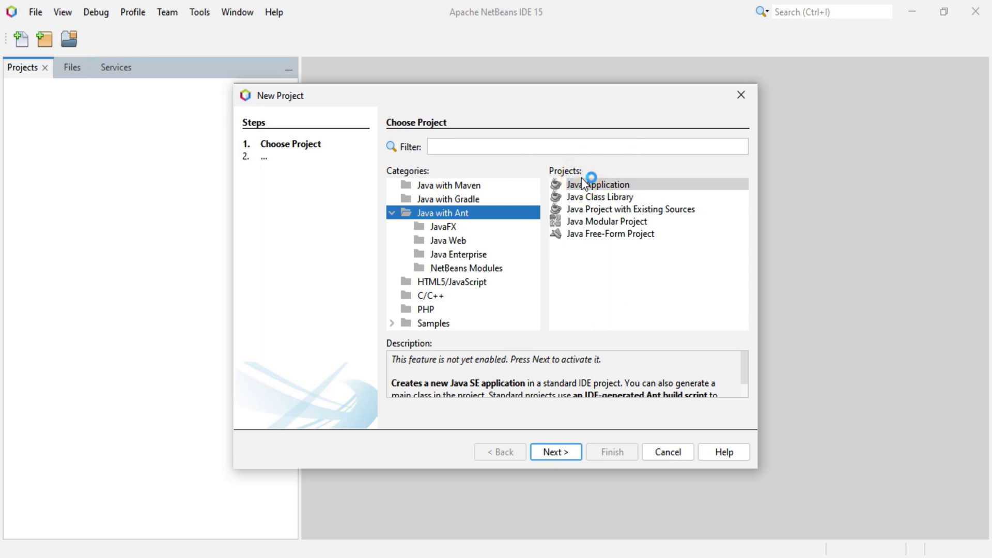
pyautogui.click(554, 453)
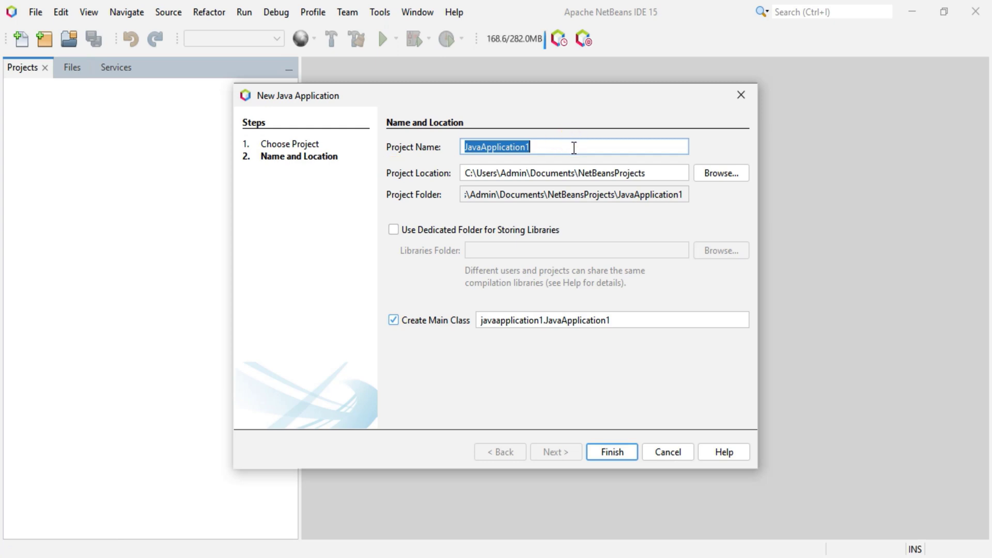
# - Name the project HelloWorld, set its location to the cscorner folder on the Desktop and create it with its main class
pyautogui.write('Hello')
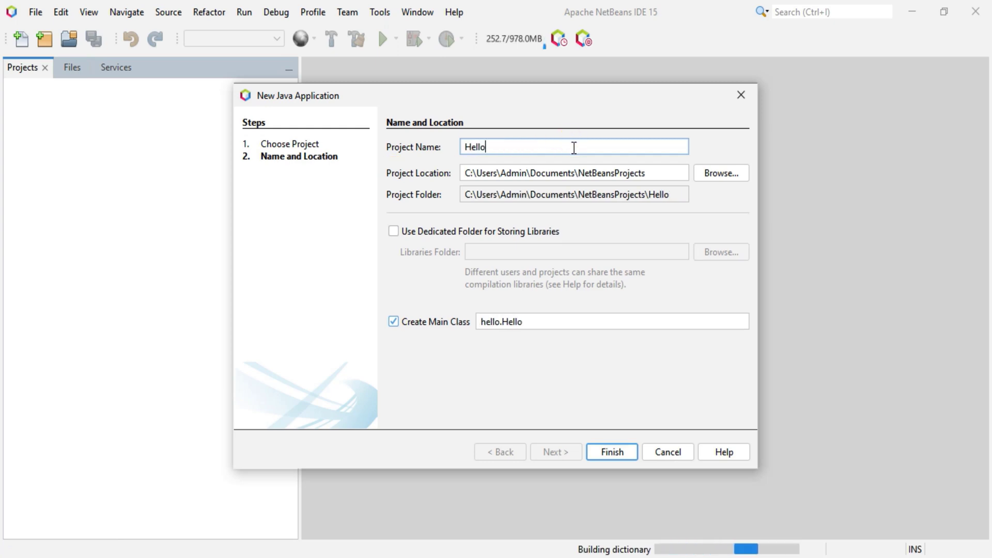
pyautogui.write('World')
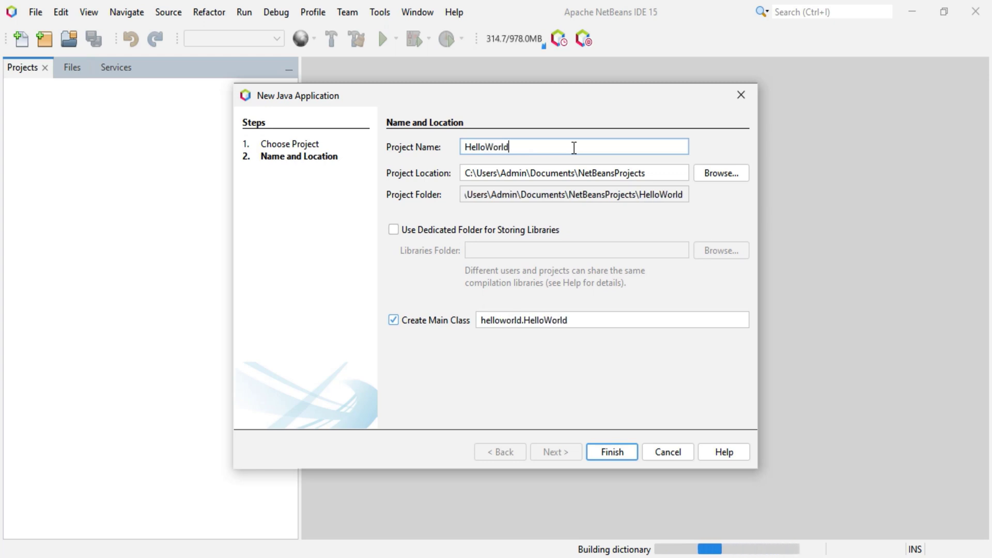
pyautogui.click(718, 179)
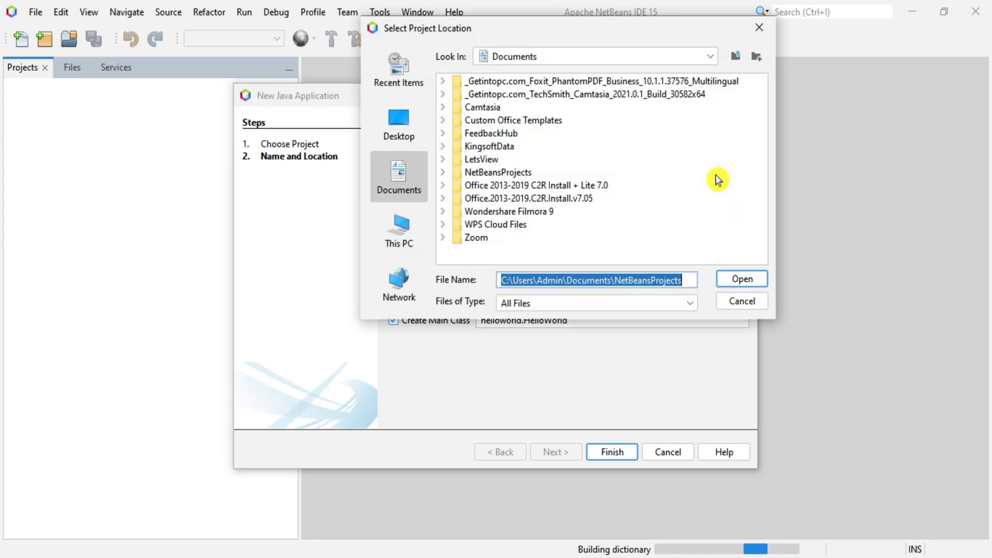
pyautogui.click(392, 116)
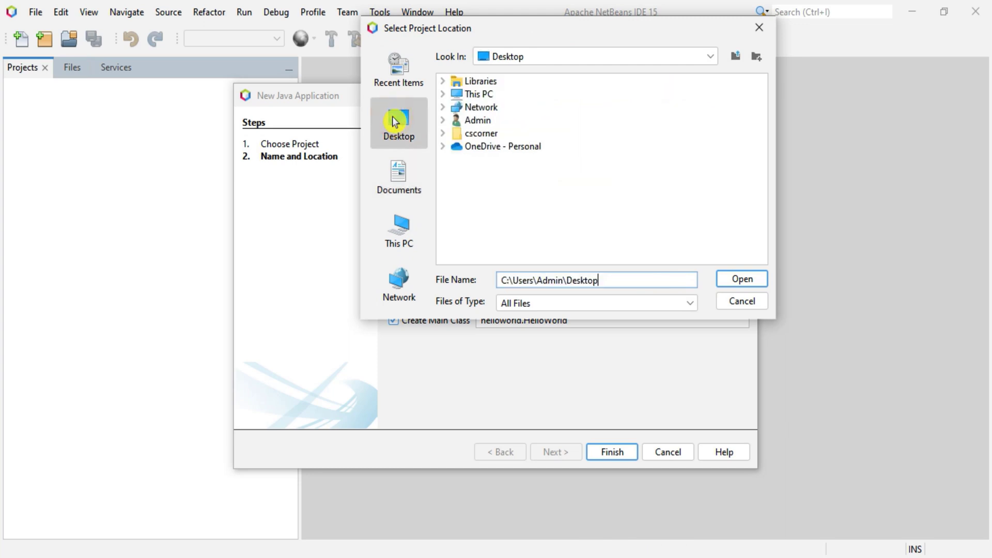
pyautogui.click(482, 135)
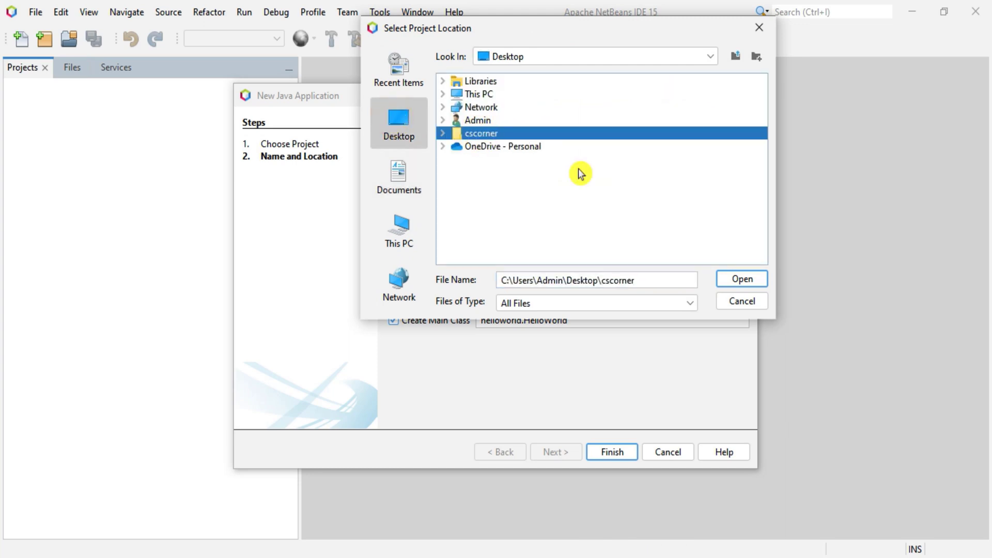
pyautogui.click(743, 279)
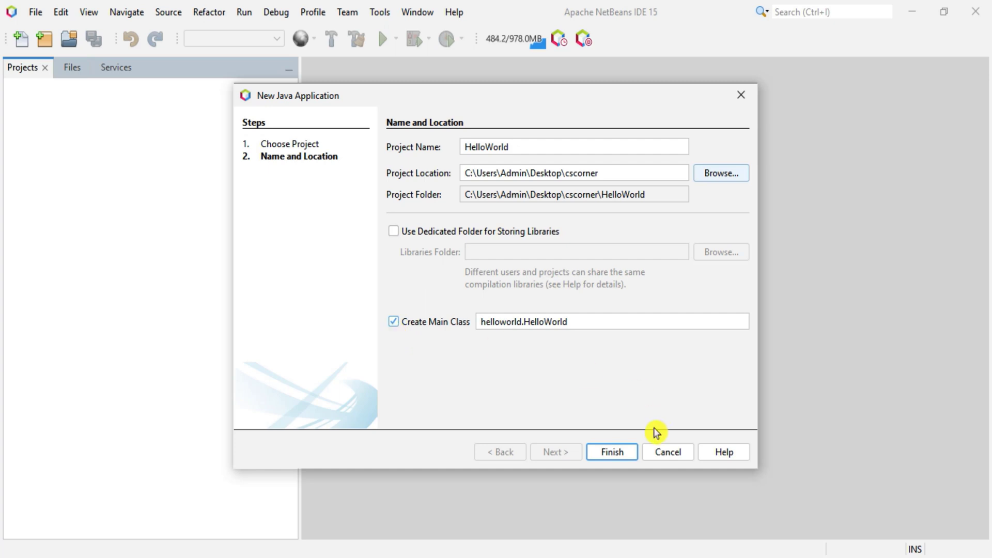
pyautogui.click(610, 453)
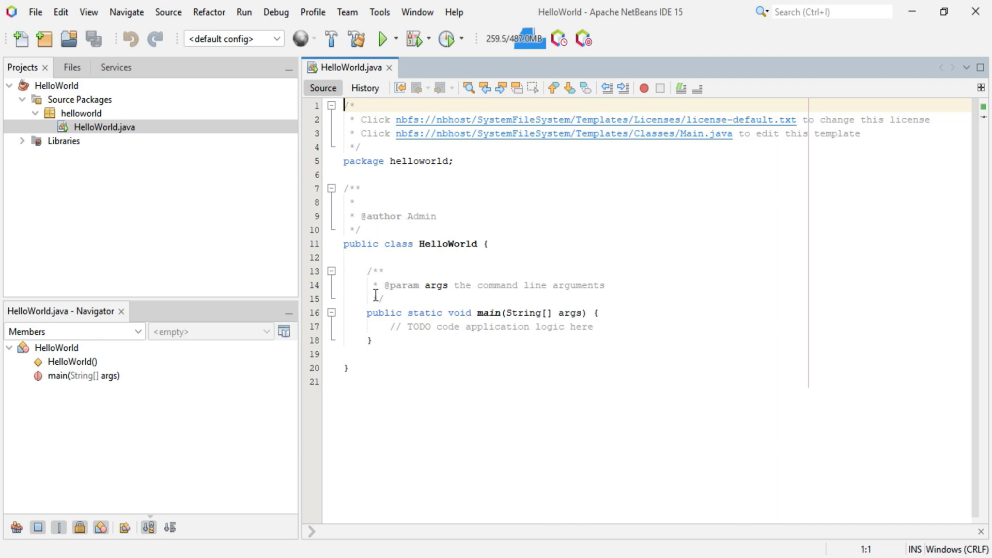
# - Review the generated main method and the contents of the project's Libraries node
pyautogui.moveTo(368, 311); pyautogui.dragTo(576, 328)
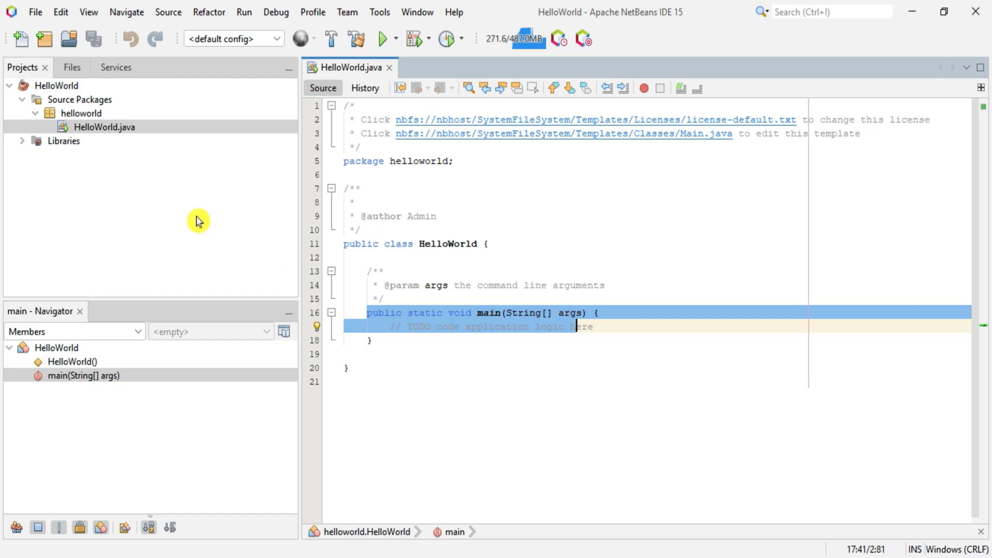
pyautogui.click(23, 141)
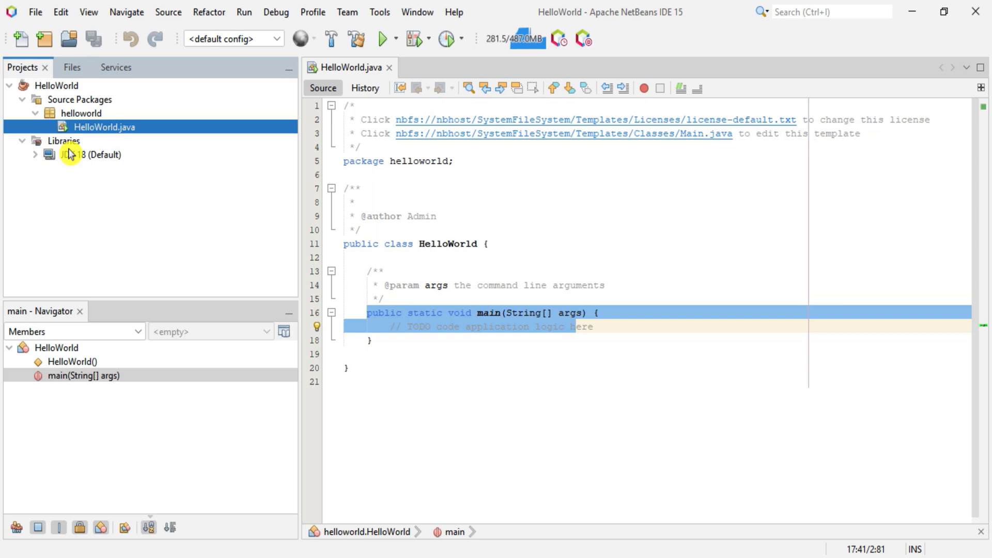
pyautogui.click(22, 140)
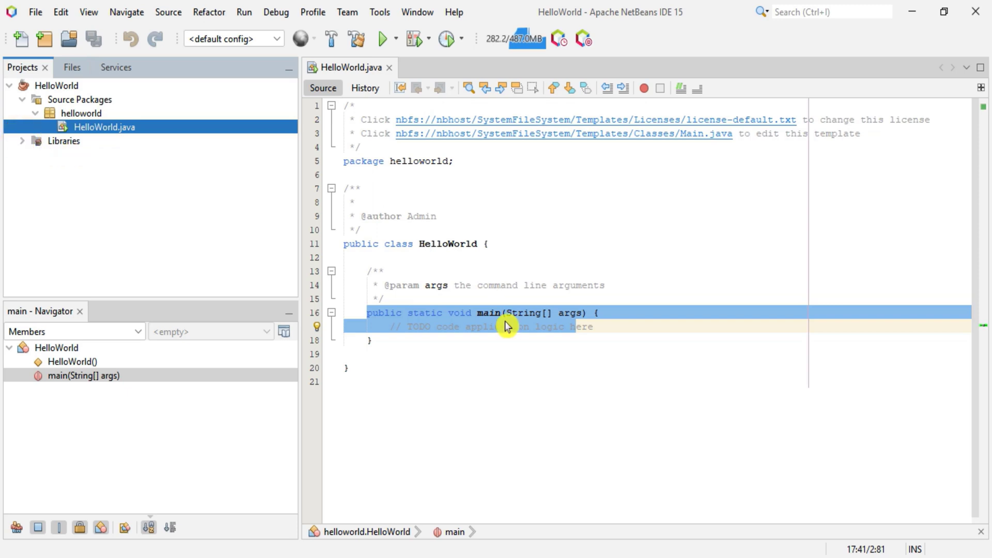
pyautogui.click(500, 356)
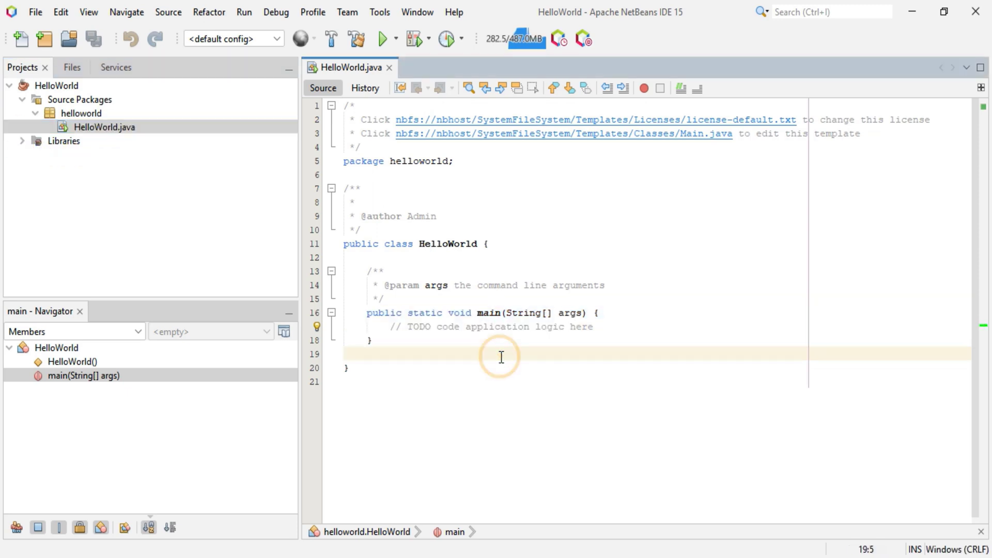
# - Delete the TODO comment, the comment block above the main method and the author comment block above the HelloWorld class
pyautogui.moveTo(388, 326); pyautogui.dragTo(616, 330)
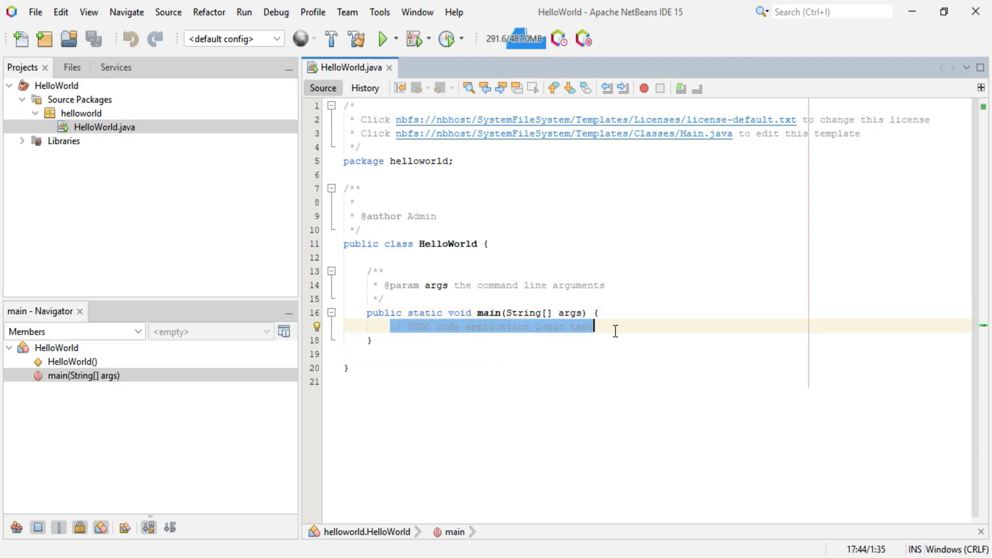
pyautogui.press('Delete')
pyautogui.moveTo(356, 269); pyautogui.dragTo(399, 298)
pyautogui.press('Delete')
pyautogui.click(337, 151)
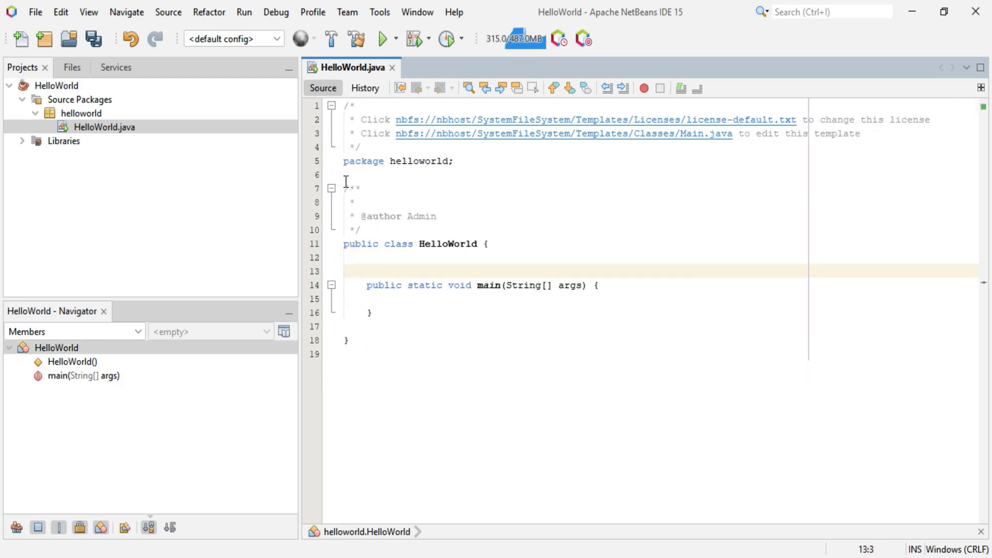
pyautogui.click(446, 283)
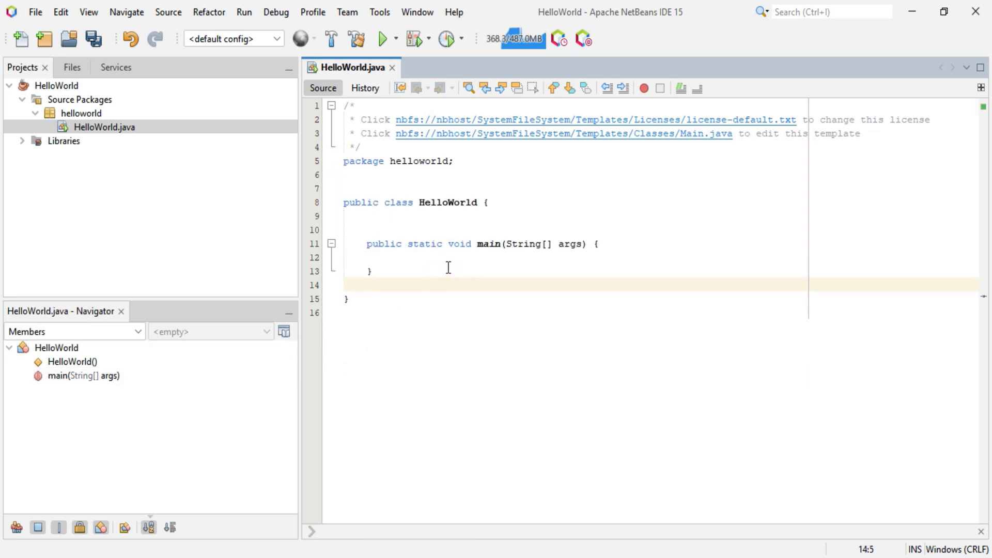
pyautogui.click(447, 257)
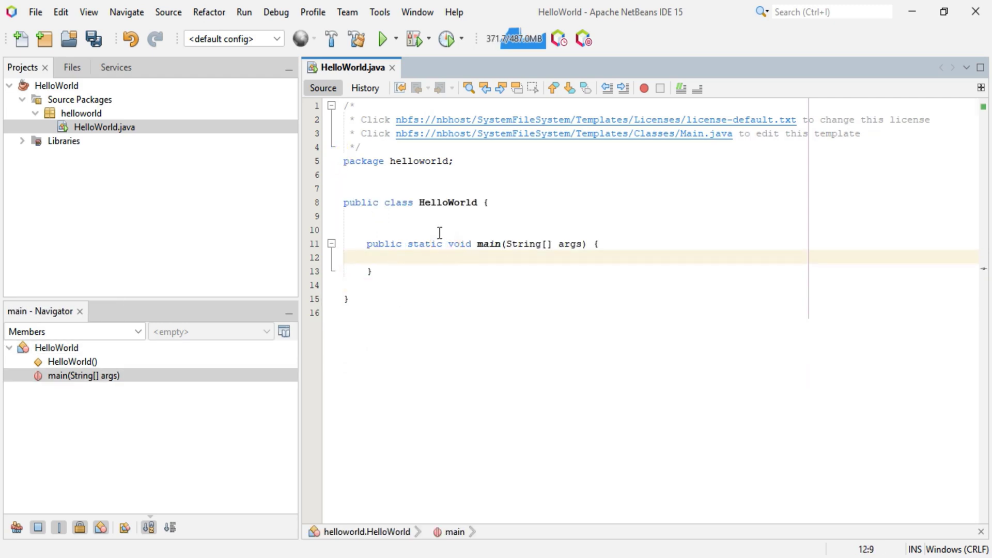
# - Set the editor's default font size to 18 in the Fonts & Colors options and apply it
pyautogui.click(387, 12)
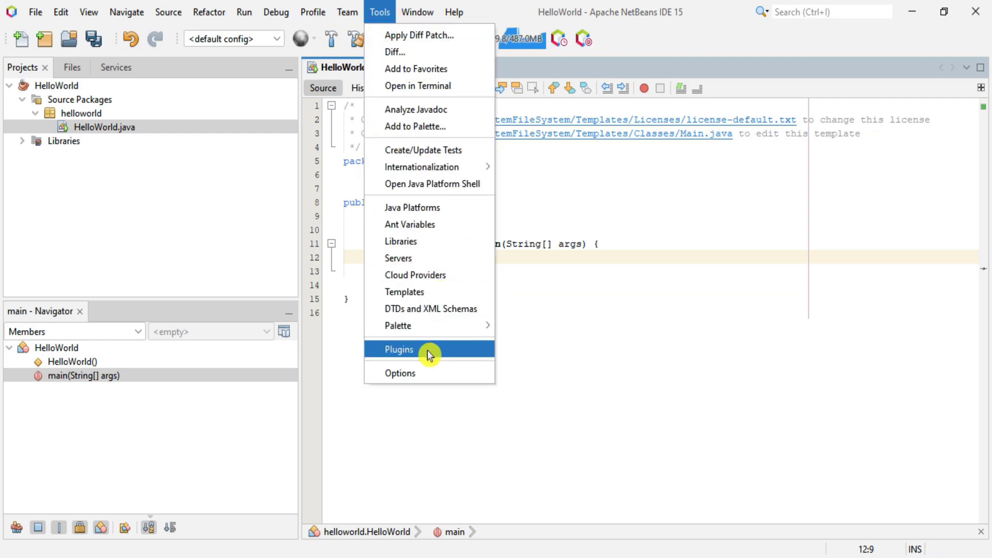
pyautogui.click(419, 366)
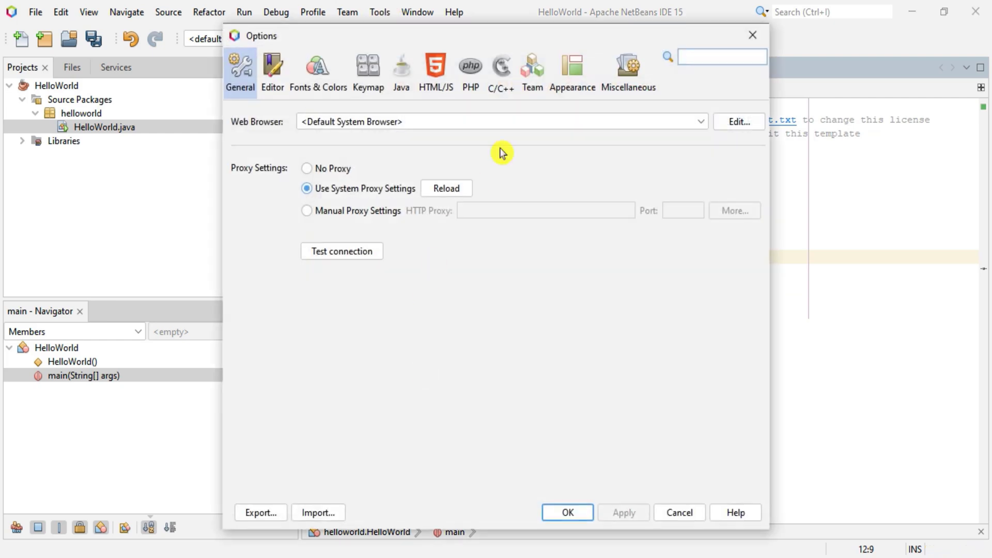
pyautogui.click(318, 90)
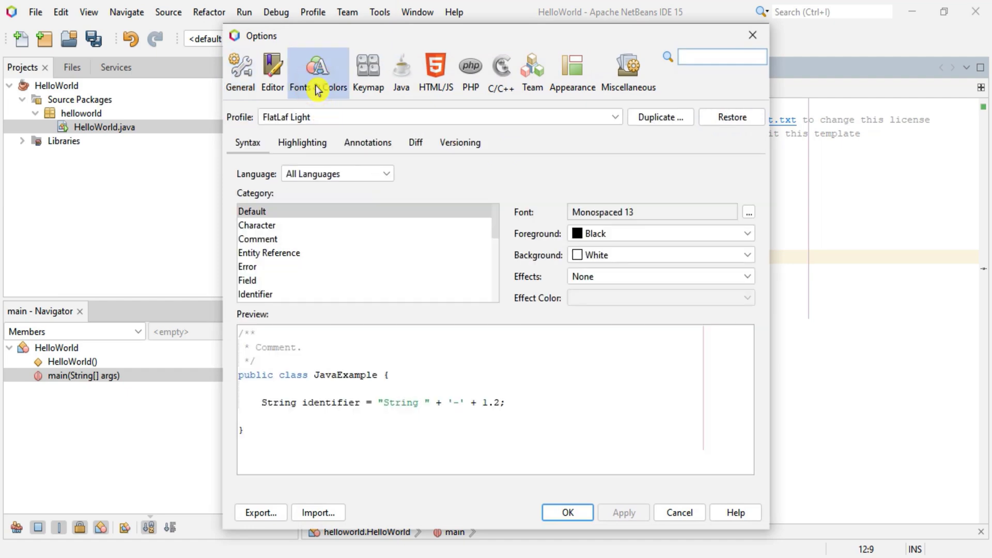
pyautogui.click(751, 213)
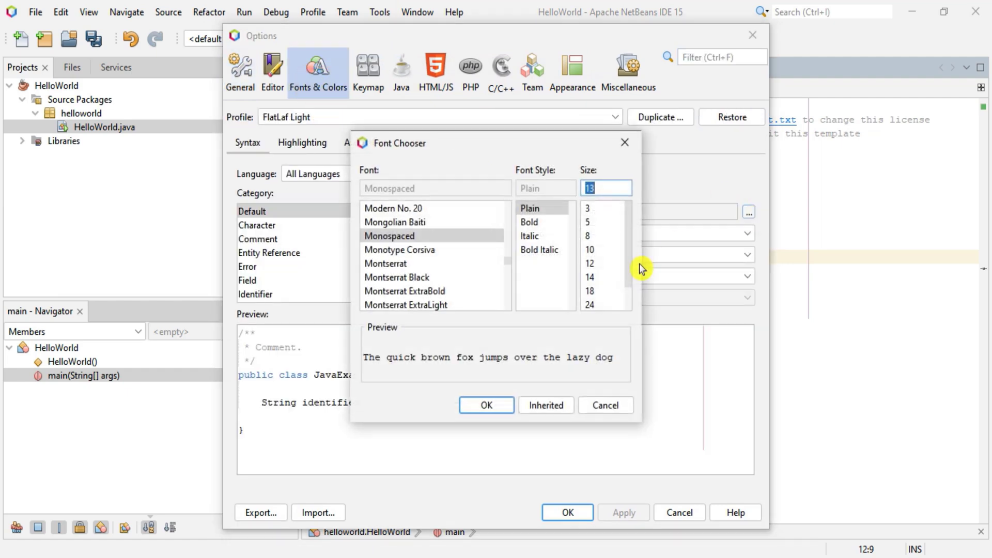
pyautogui.click(589, 291)
pyautogui.click(488, 405)
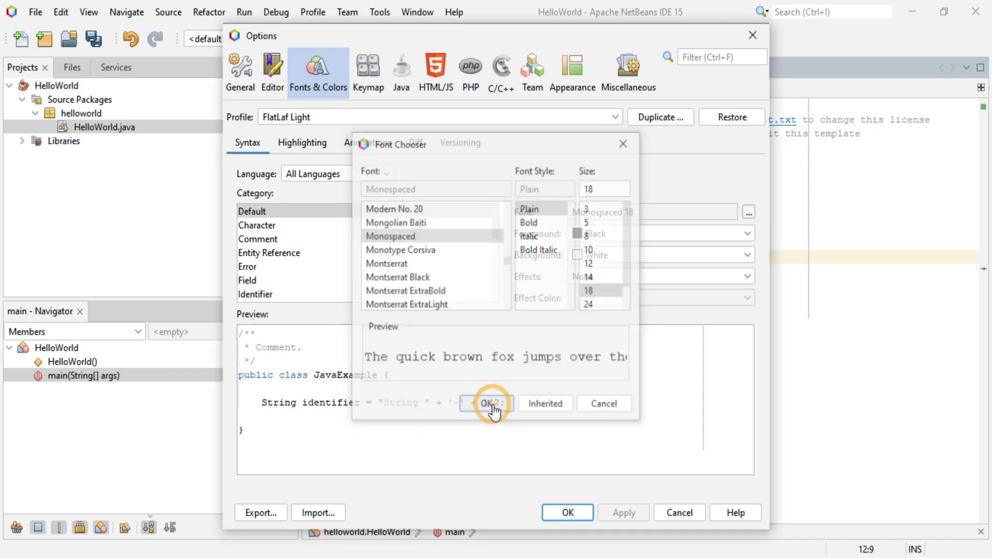
pyautogui.click(567, 513)
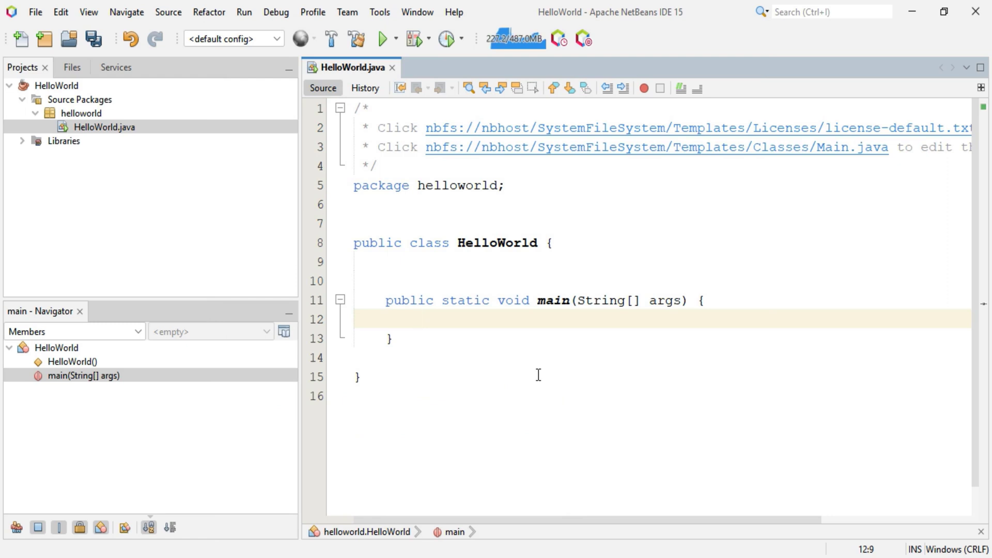
# - Add a System.out.println statement printing "Thanks for watching!!!!" inside the main method, using the sout abbreviation
pyautogui.write('sout')
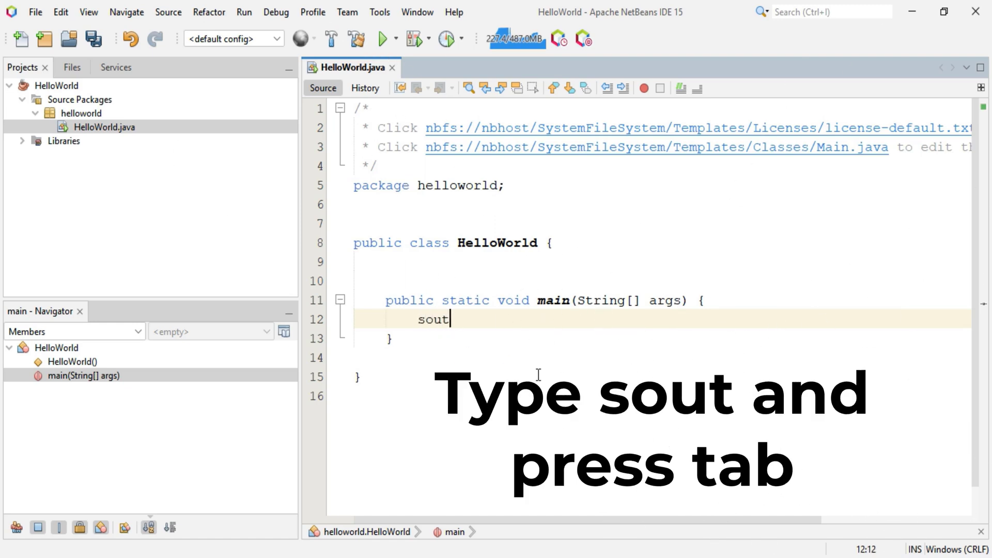
pyautogui.press('Tab')
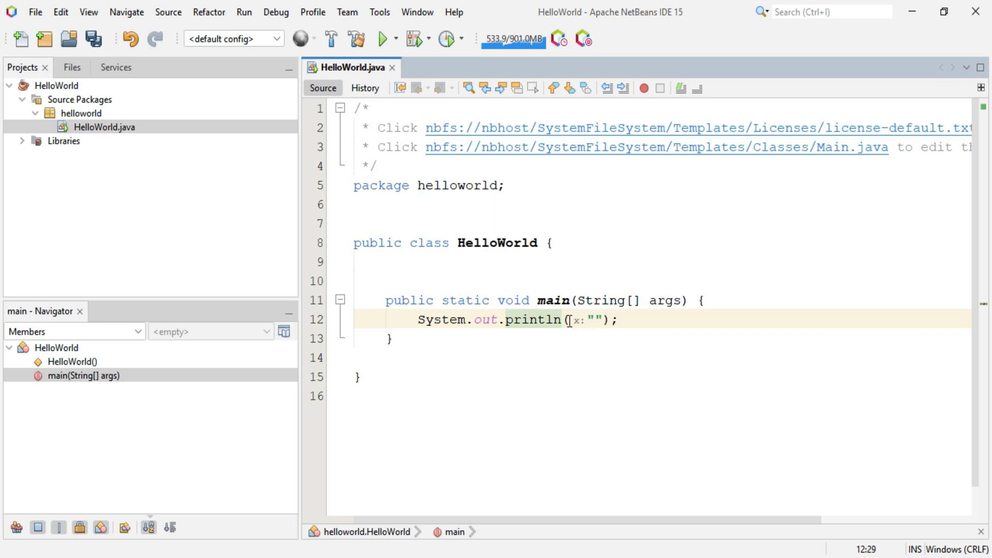
pyautogui.write('Thanks fo')
pyautogui.write('r watching!!!!')
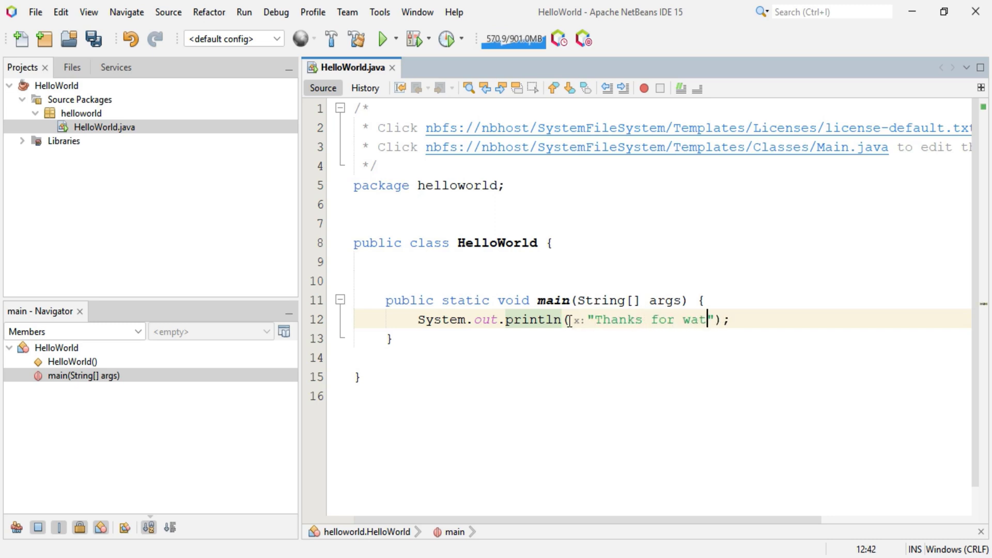
pyautogui.click(596, 393)
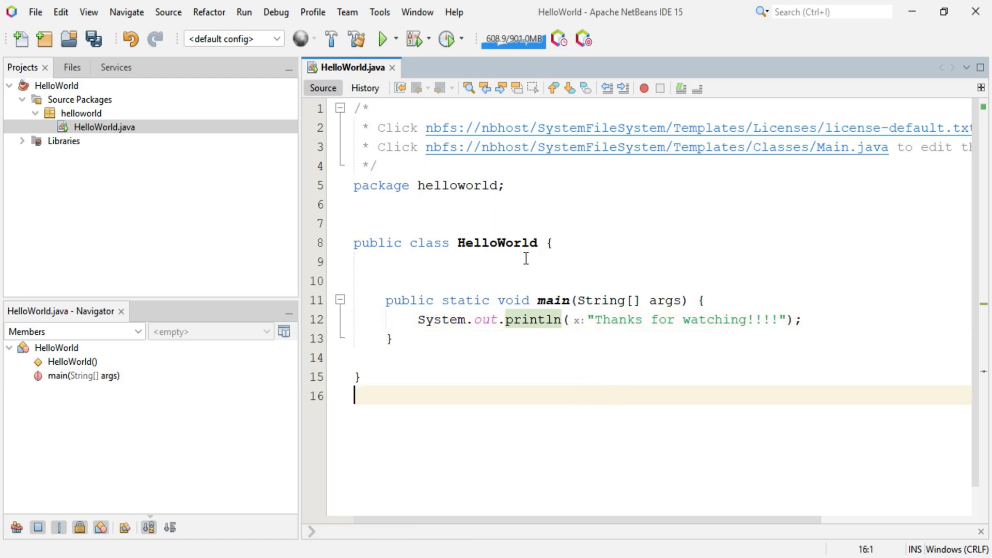
# - Run the HelloWorld.java file and close its output
pyautogui.rightClick(432, 267)
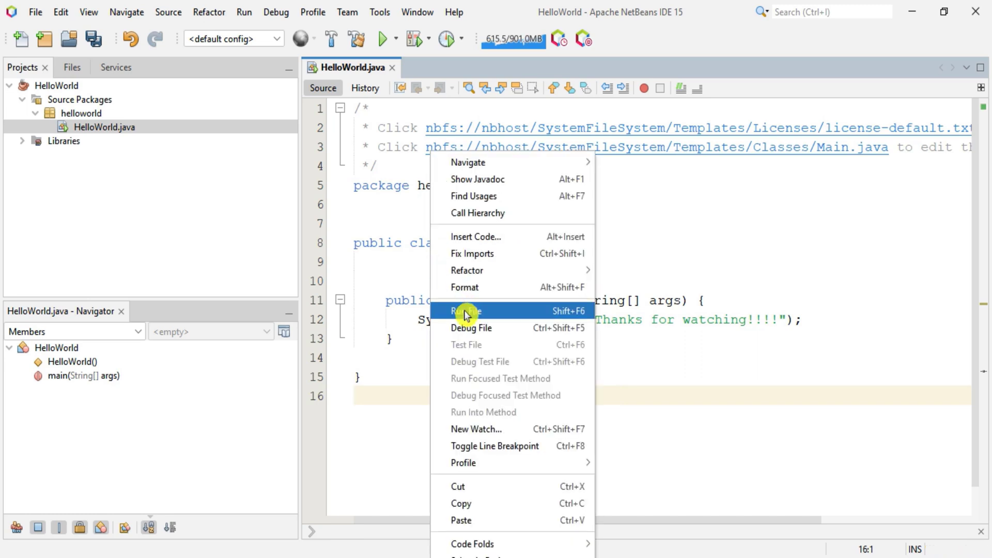
pyautogui.click(786, 188)
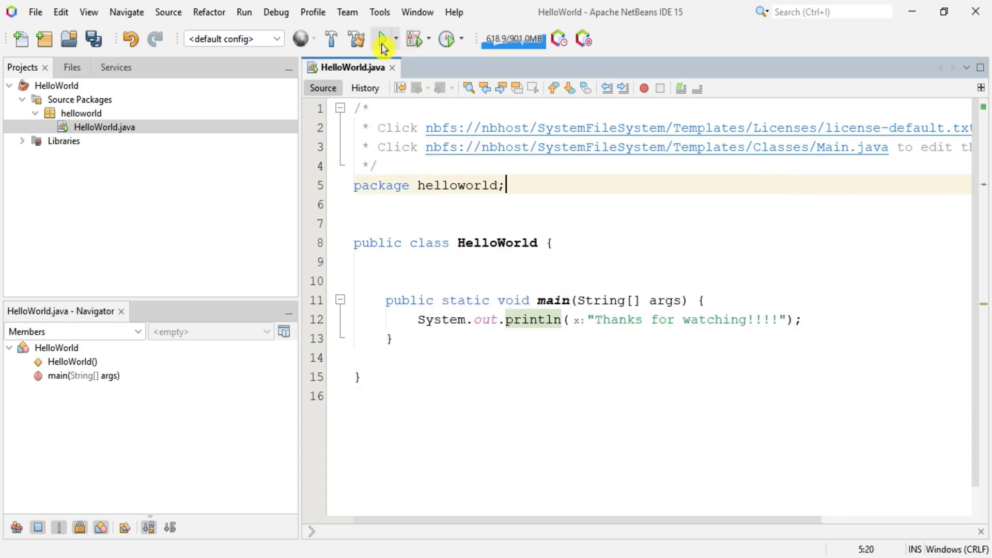
pyautogui.click(243, 12)
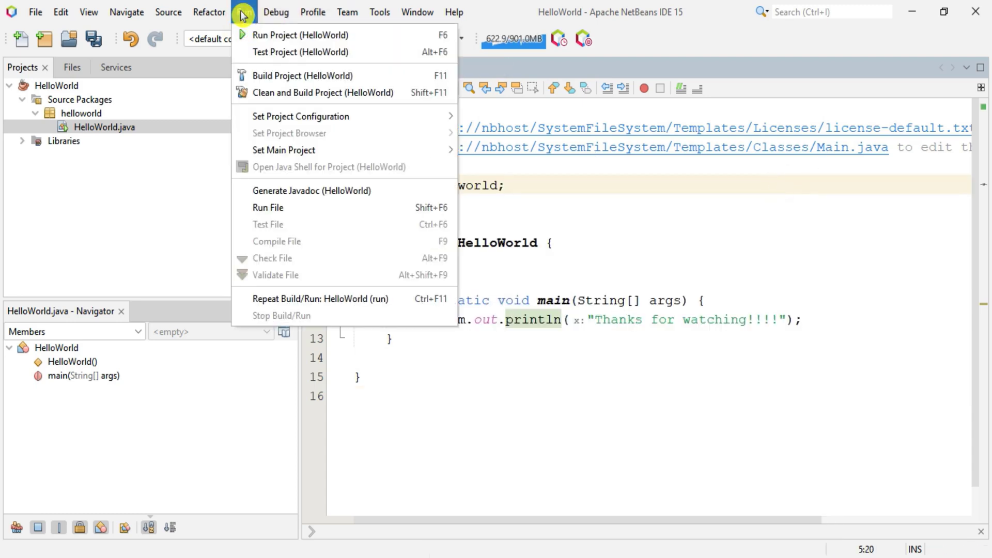
pyautogui.click(115, 128)
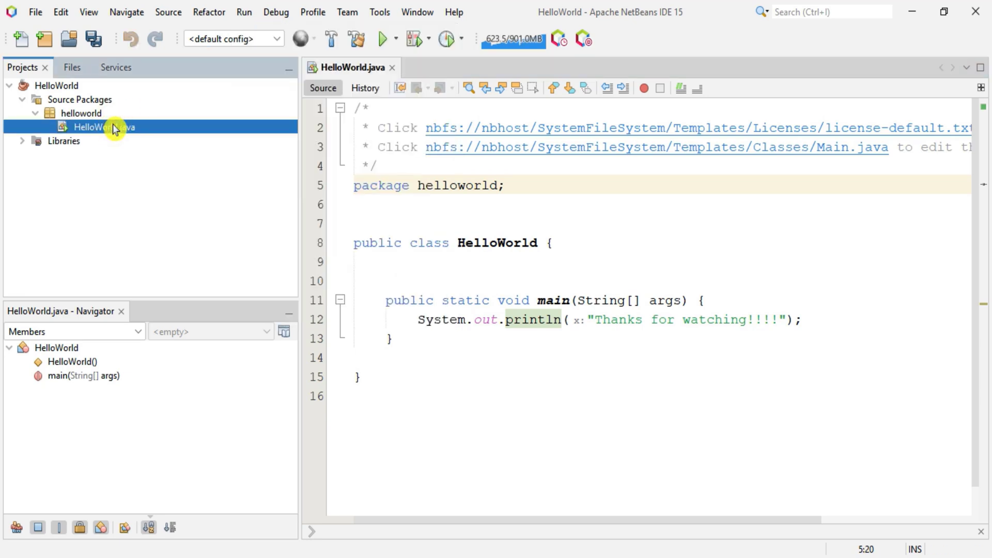
pyautogui.rightClick(115, 127)
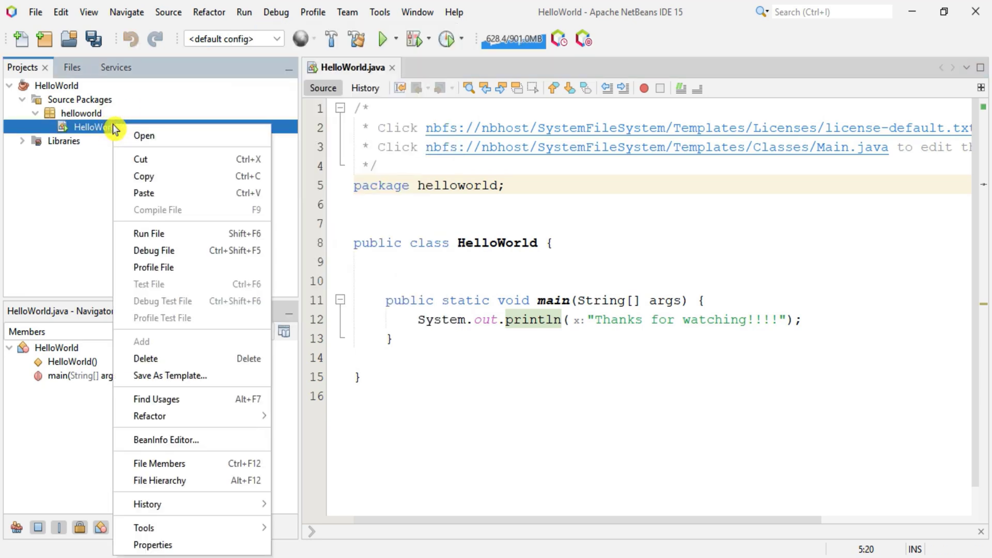
pyautogui.click(188, 242)
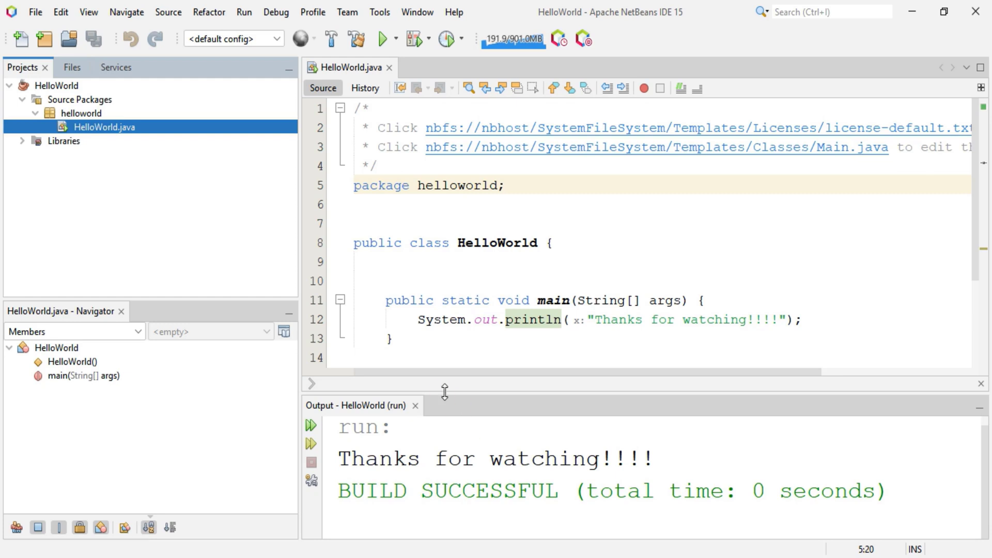
pyautogui.click(416, 409)
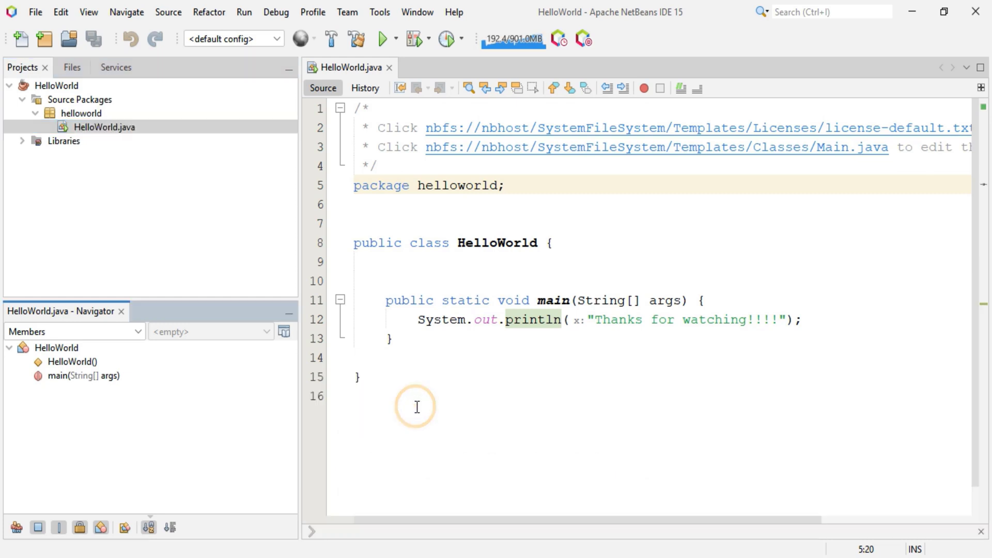
pyautogui.click(435, 369)
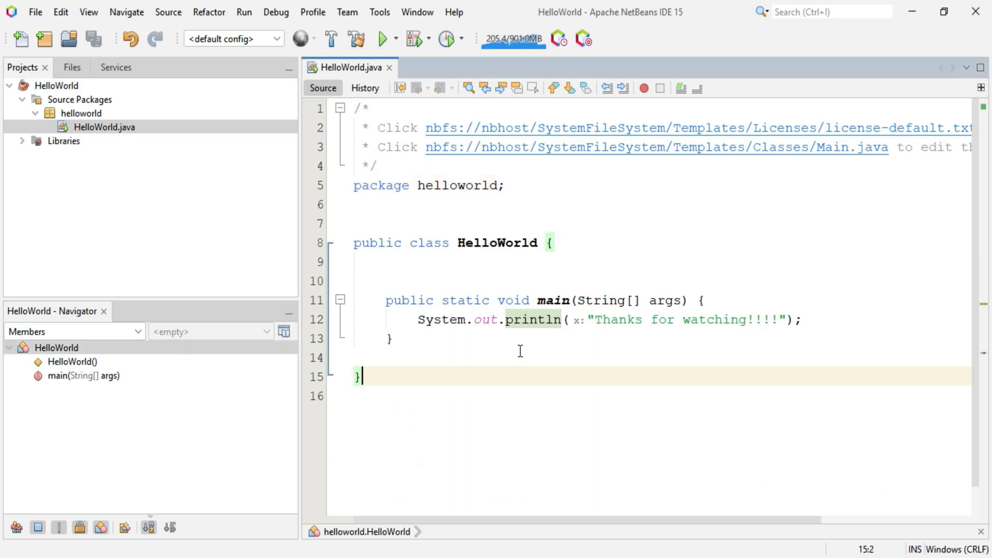
# - Start a new Java class from the Source Packages folder and name it HelloDemo
pyautogui.click(83, 114)
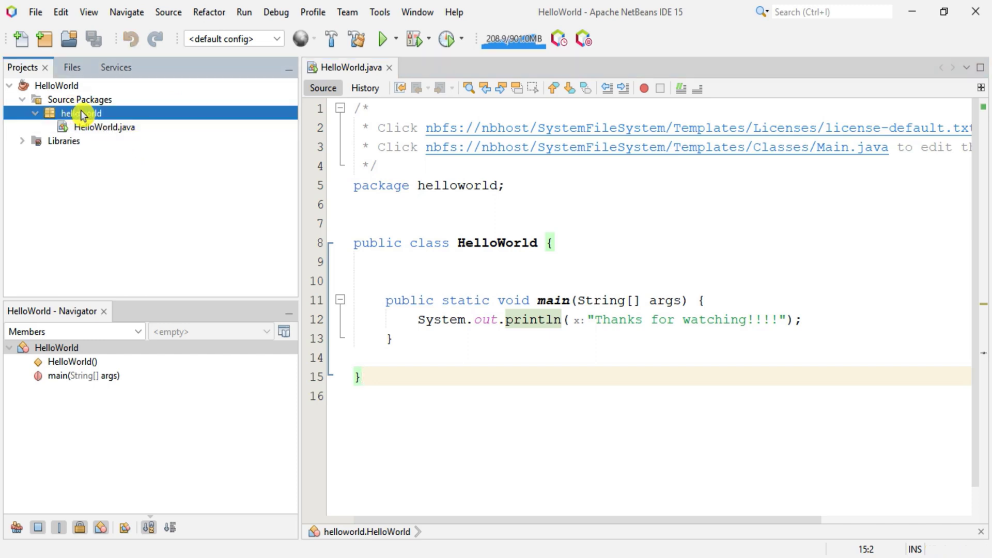
pyautogui.click(80, 99)
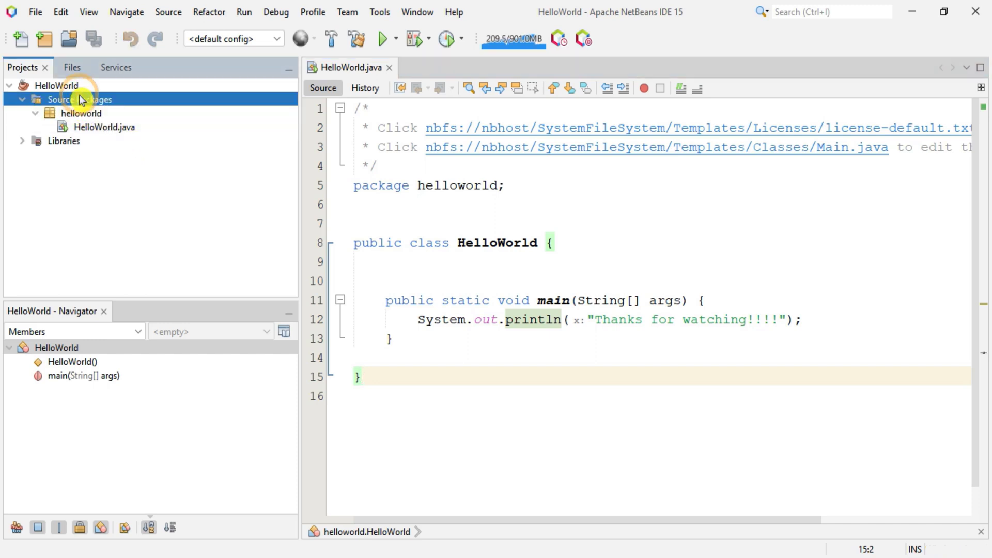
pyautogui.rightClick(79, 98)
pyautogui.moveTo(113, 109)
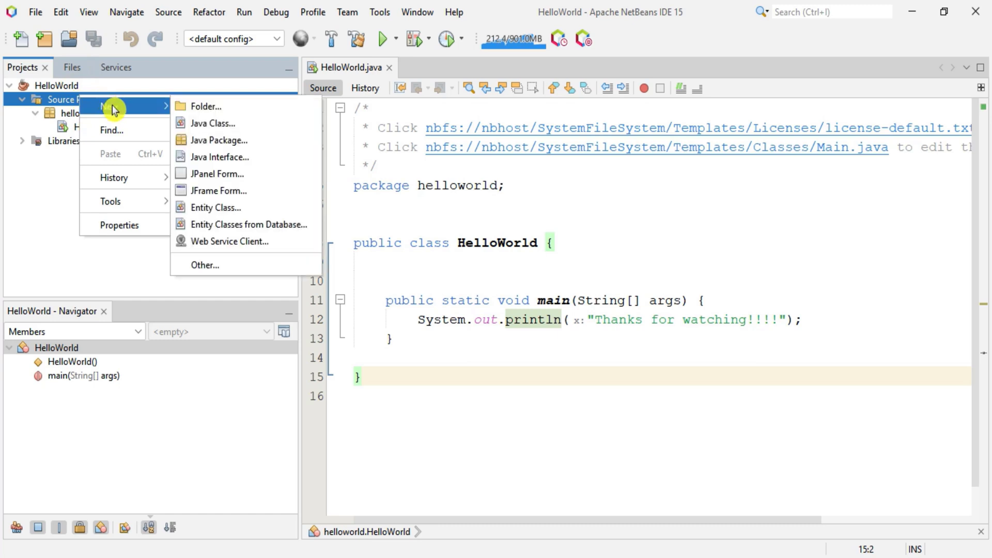
pyautogui.click(250, 128)
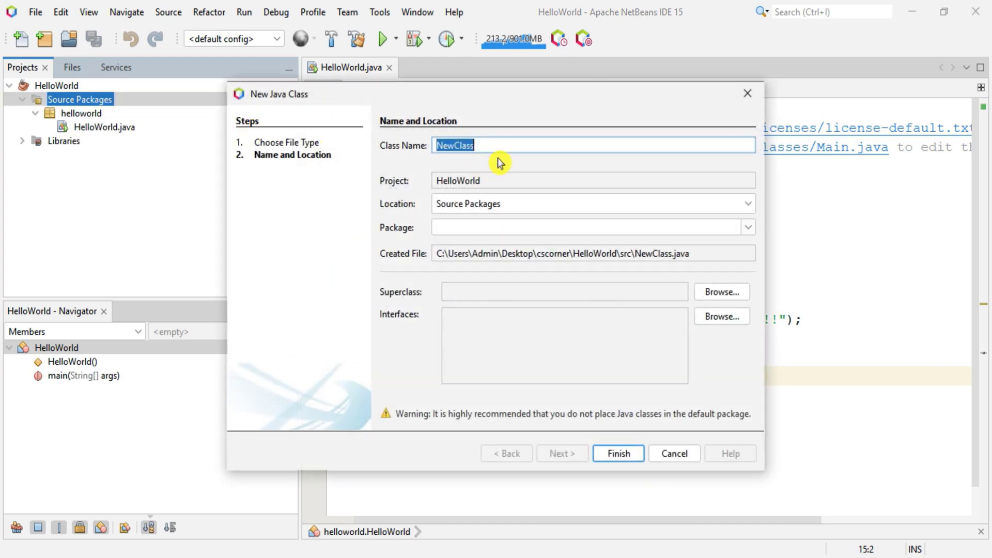
pyautogui.write('He')
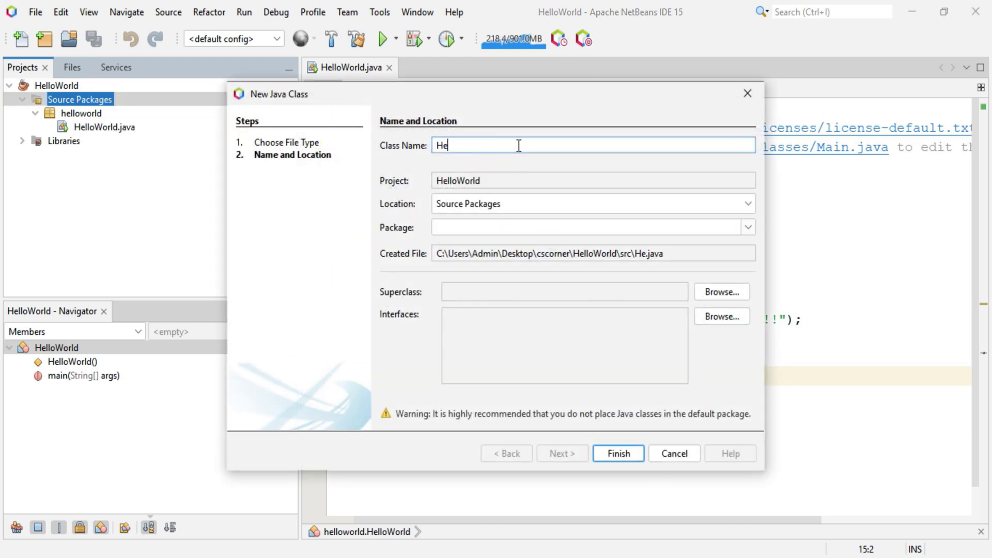
pyautogui.write('lloDem')
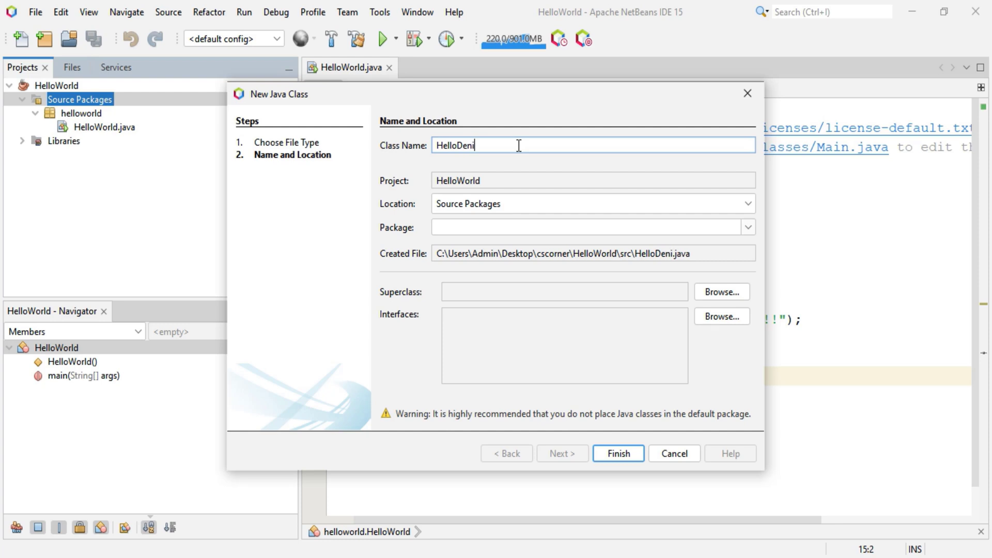
pyautogui.press('BackSpace')
pyautogui.write('mo')
# - Assign the new class to the existing helloworld package and create it
pyautogui.click(631, 223)
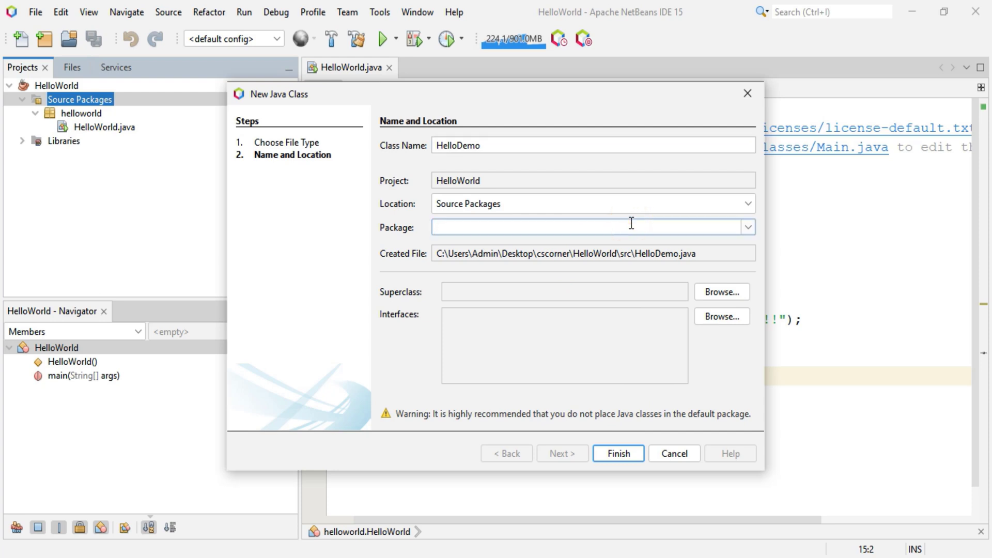
pyautogui.click(751, 228)
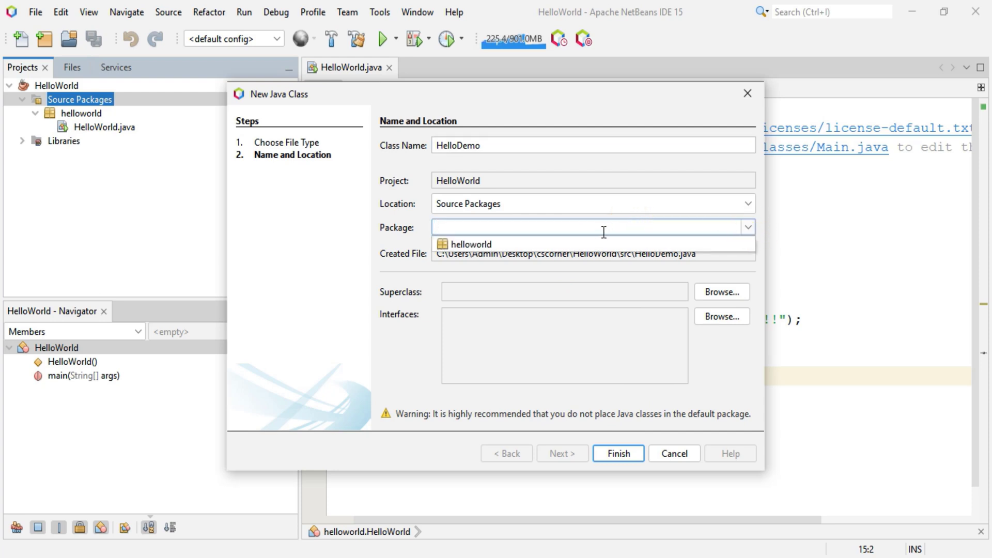
pyautogui.click(580, 244)
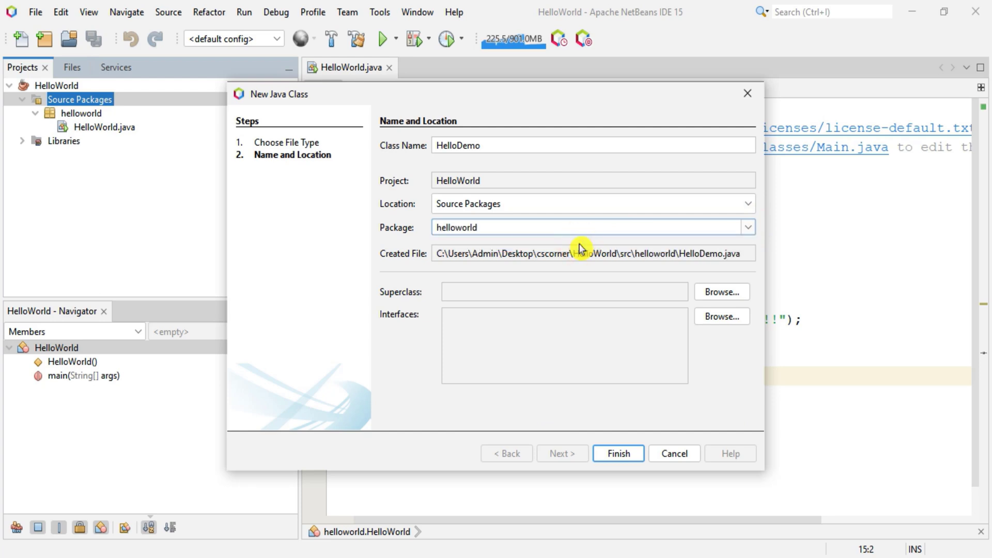
pyautogui.click(617, 454)
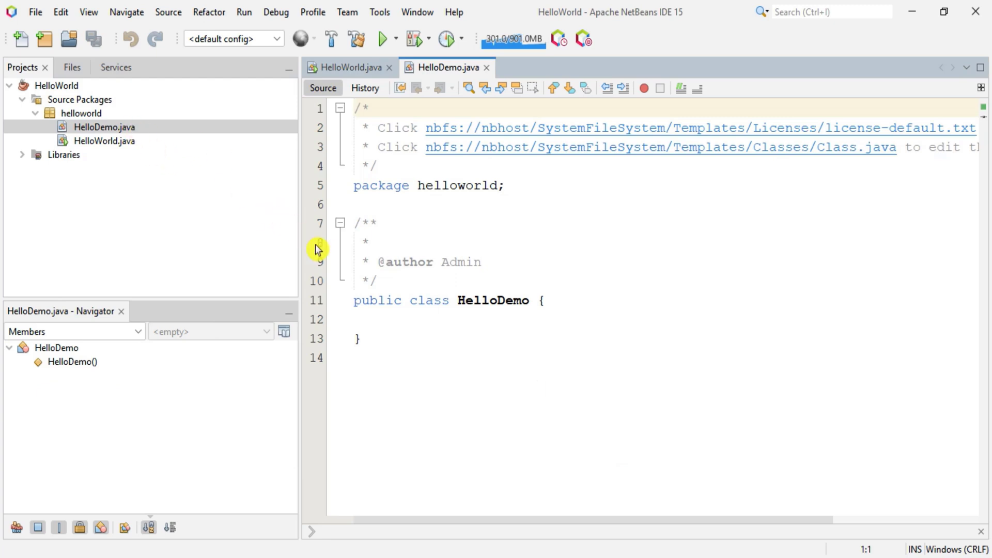
# - Add a public static void main method inside the HelloDemo class, using the psvm abbreviation
pyautogui.click(448, 321)
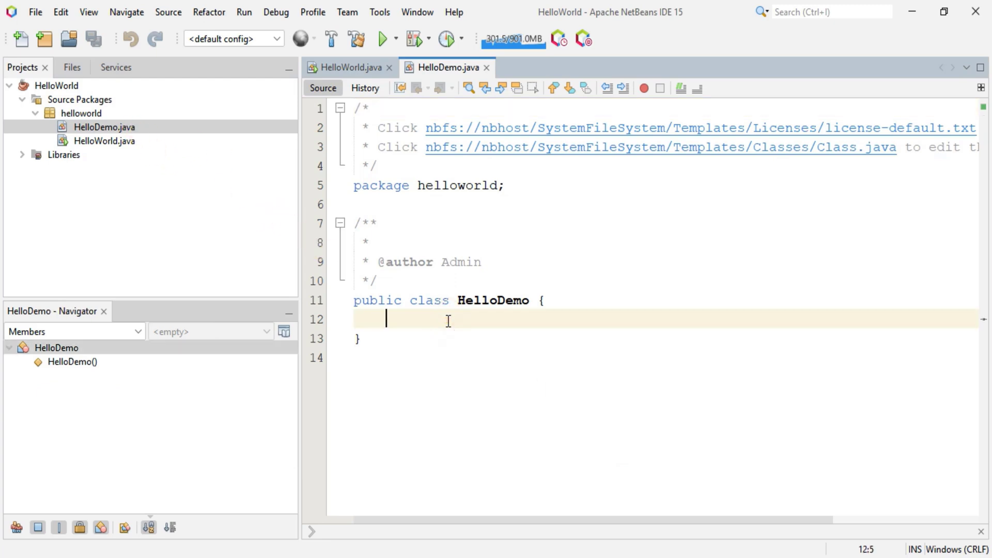
pyautogui.write('ps')
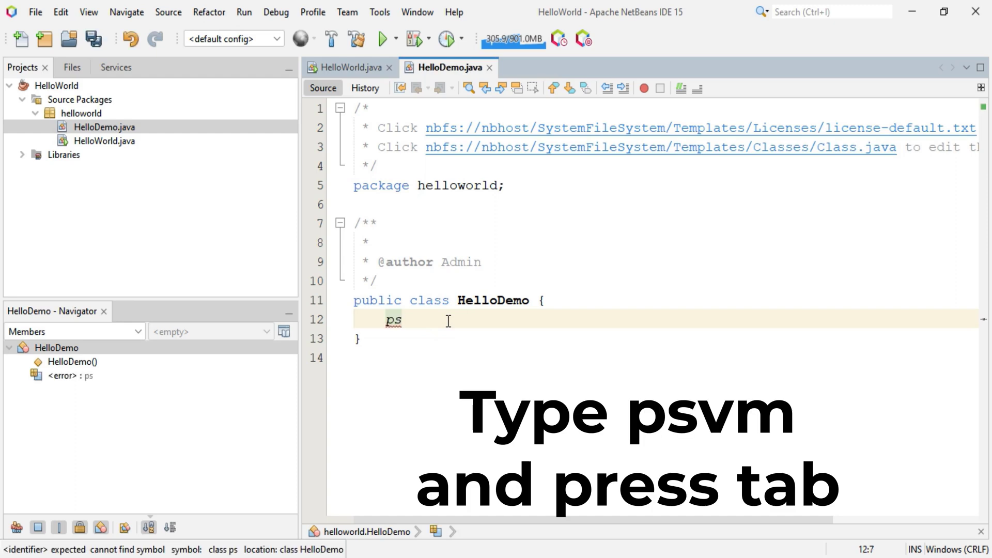
pyautogui.write('vm')
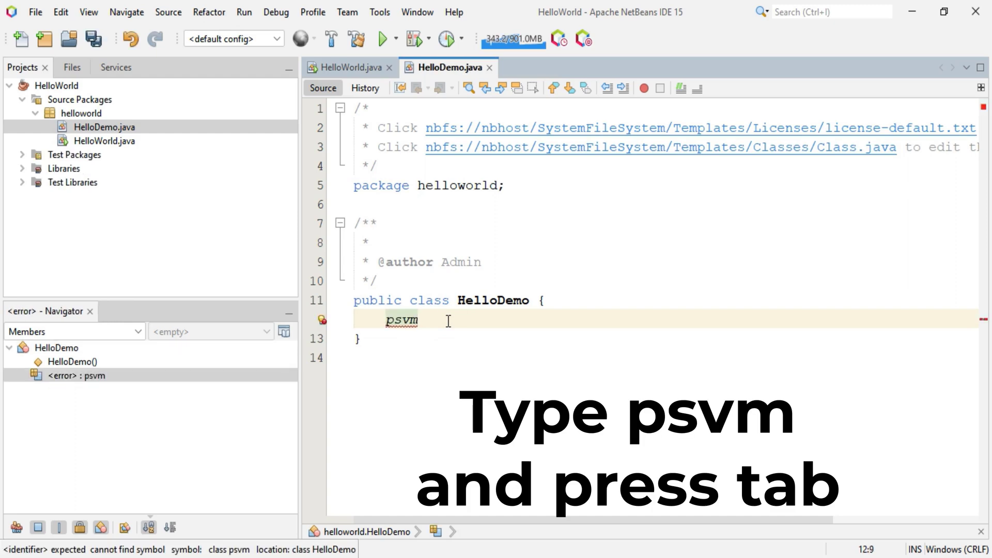
pyautogui.press('Tab')
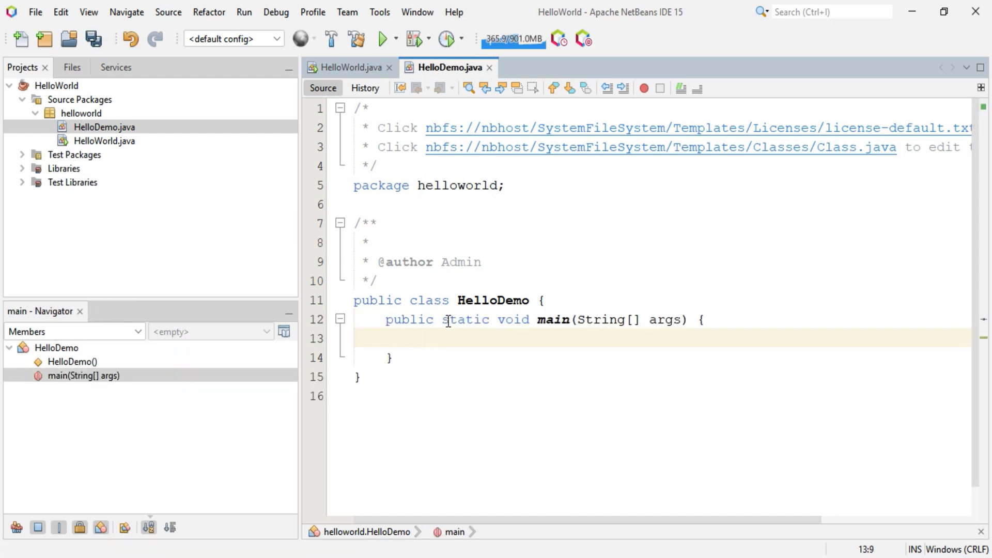
# - Add a System.out.println statement printing "Hello!!" inside HelloDemo's main method, using the sout abbreviation
pyautogui.write('sout')
pyautogui.press('Tab')
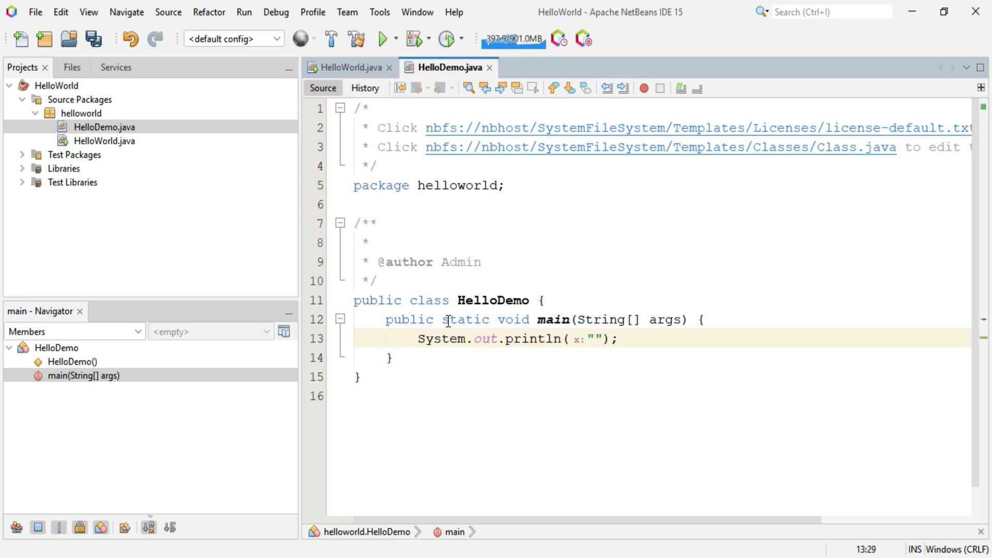
pyautogui.write('Hello')
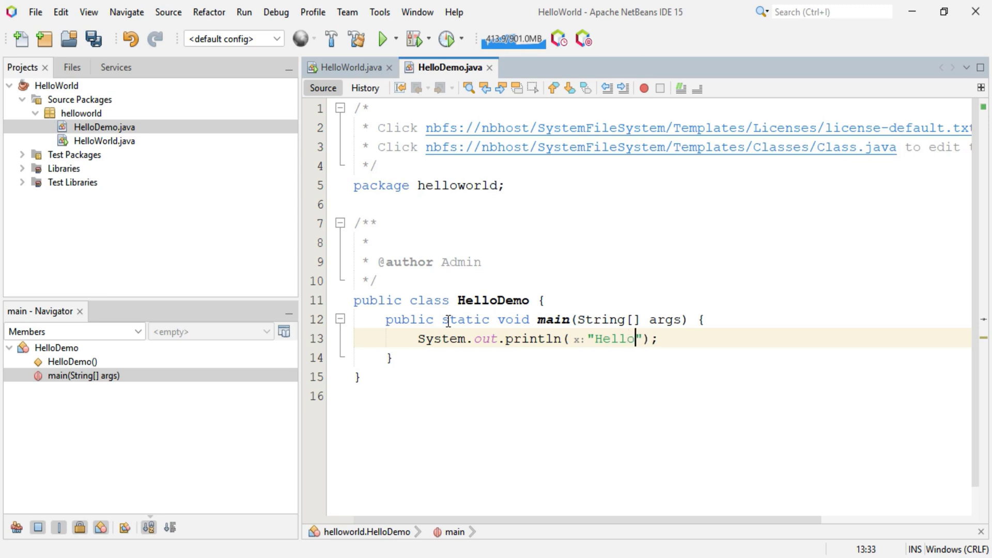
pyautogui.write('!!')
# - Run the HelloDemo.java file, view its output and return to the code editor
pyautogui.rightClick(551, 316)
pyautogui.click(606, 310)
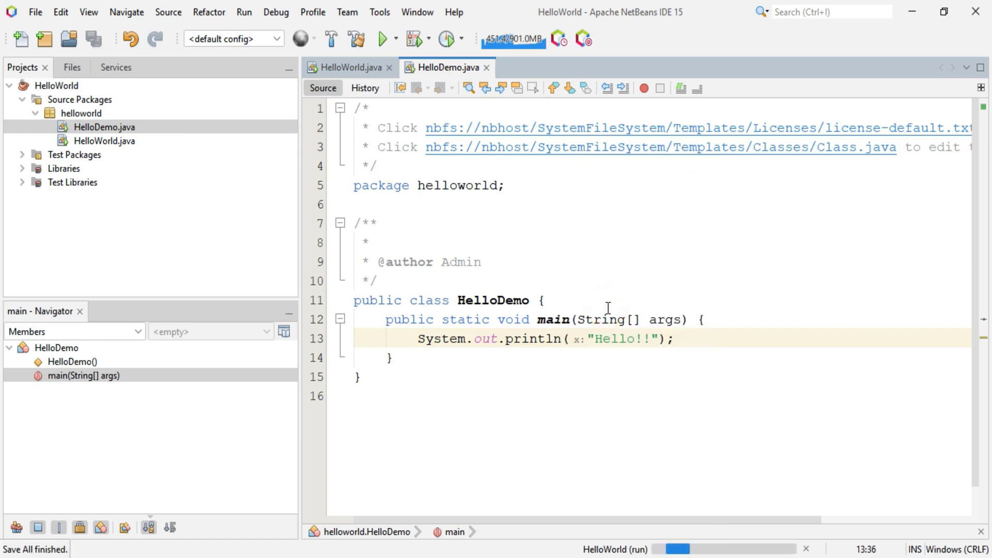
pyautogui.click(439, 437)
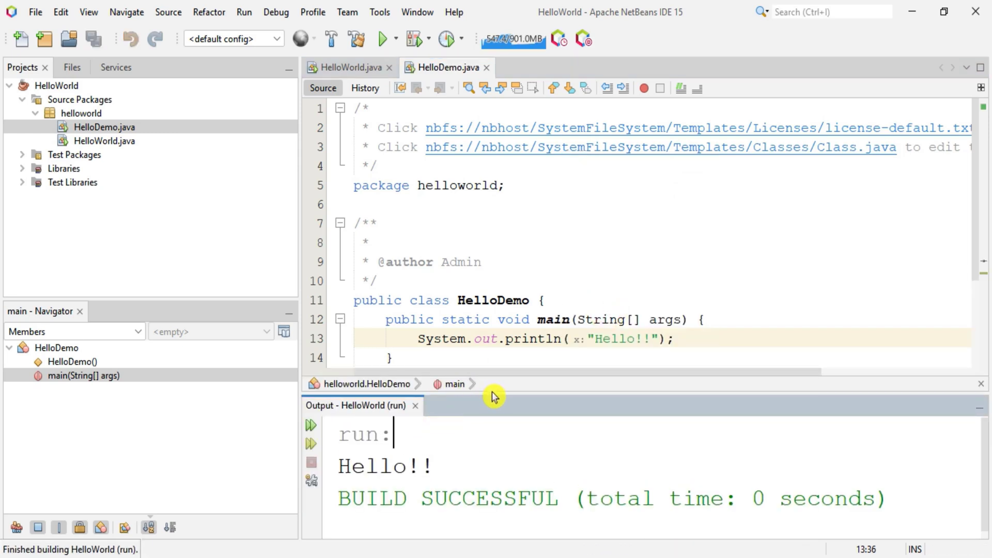
pyautogui.click(626, 279)
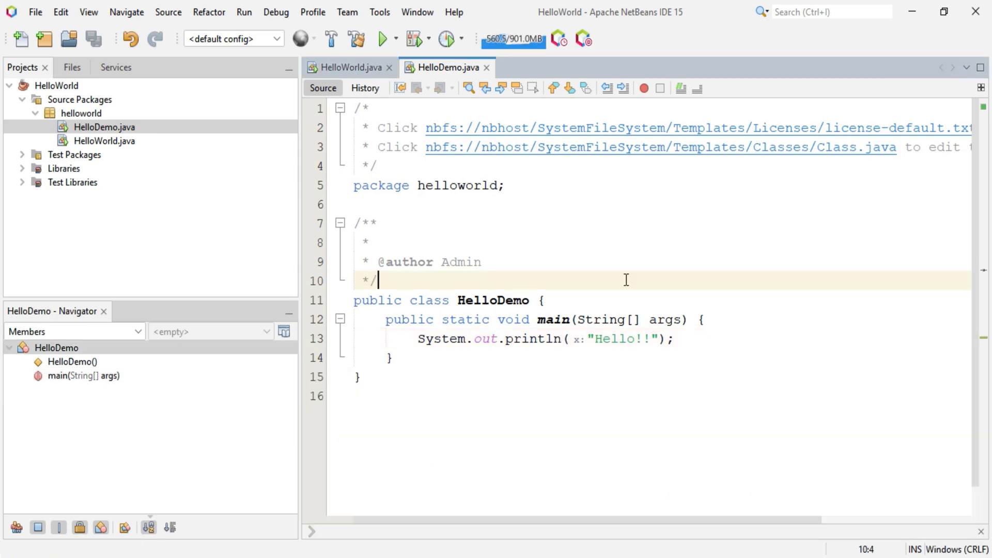